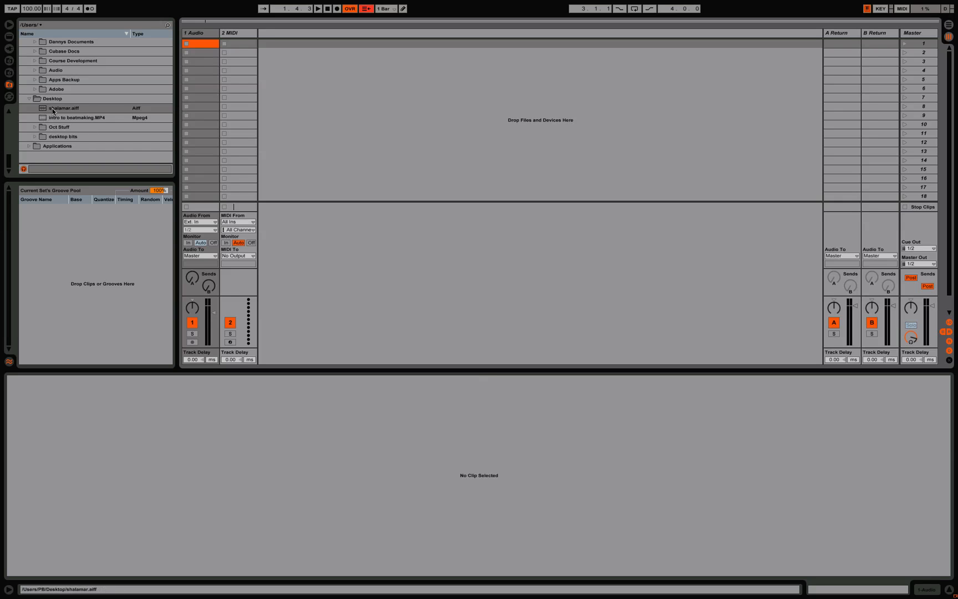
Step: Load shalamar.aiff into the first clip slot of the 1 Audio track and launch it
left_click_drag(55, 107, 199, 46)
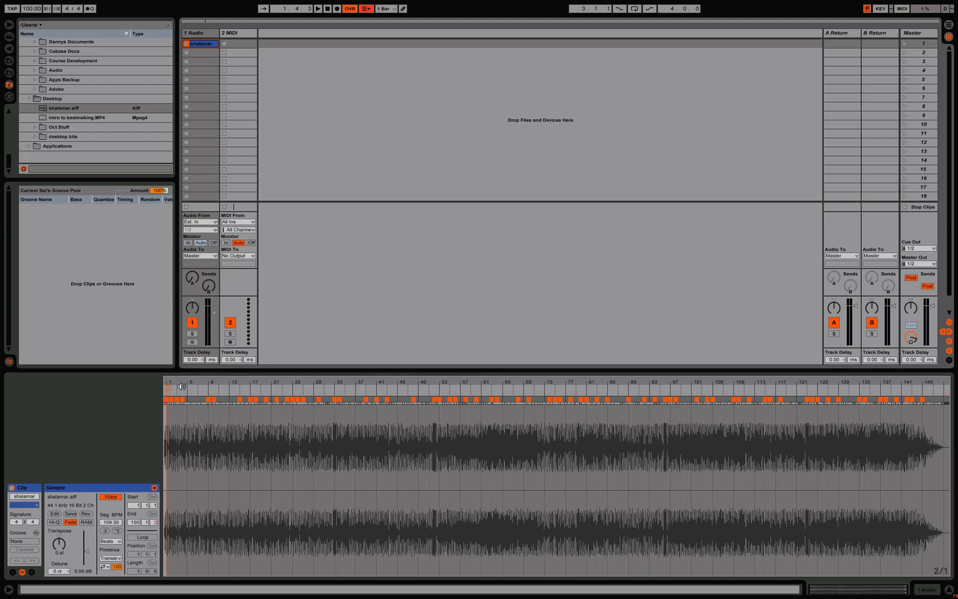
left_click_drag(169, 382, 165, 486)
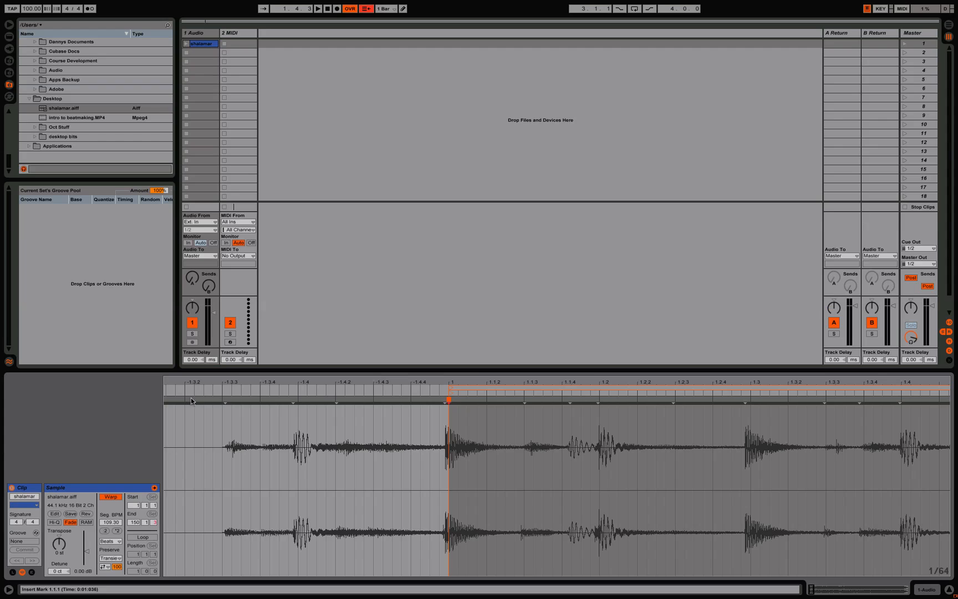
left_click(186, 44)
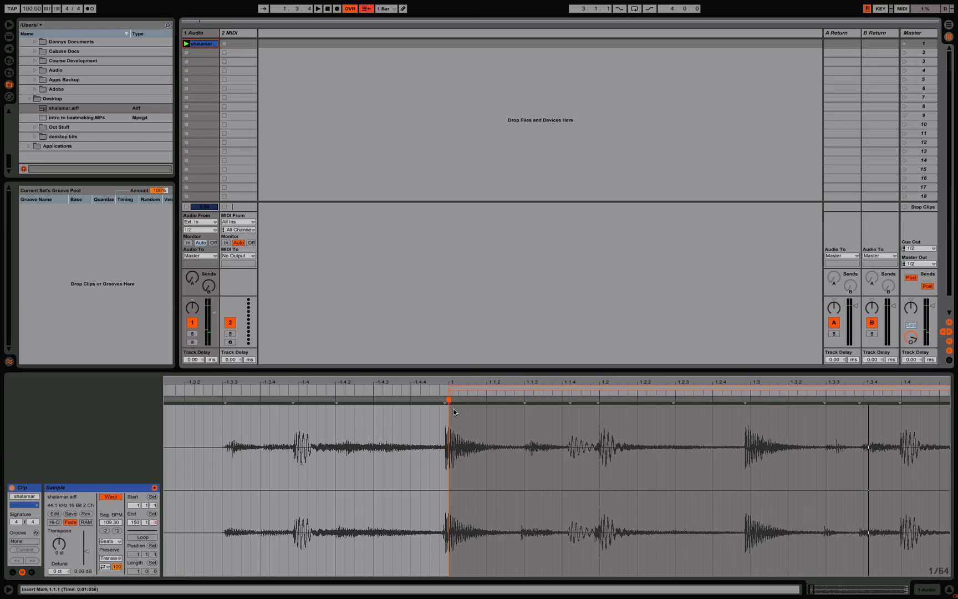
Step: Set 1.1.1 at the kick transient near -1.3.4, before the clip's original start, and audition it with the metronome on
right_click(288, 397)
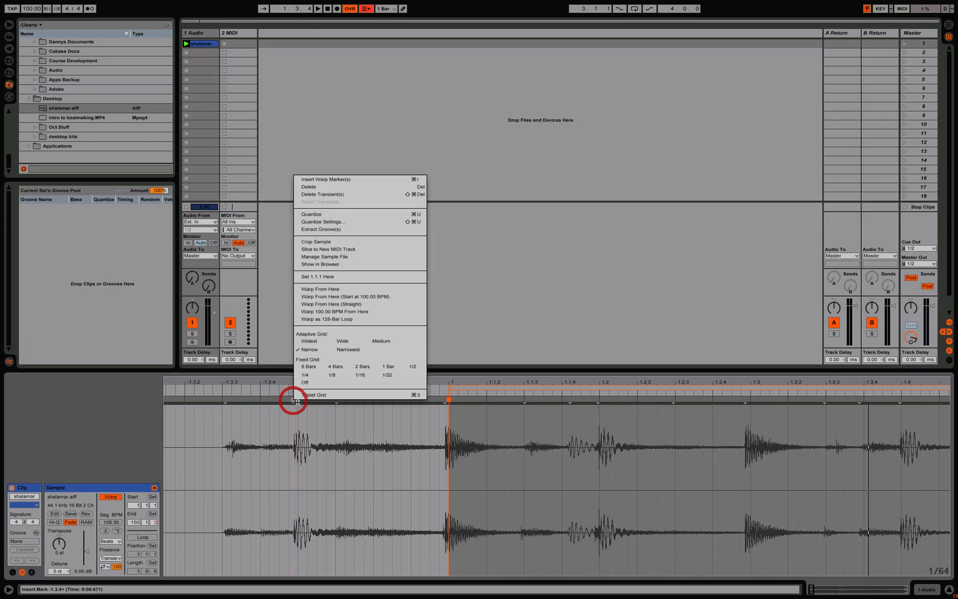
left_click(348, 280)
key("space")
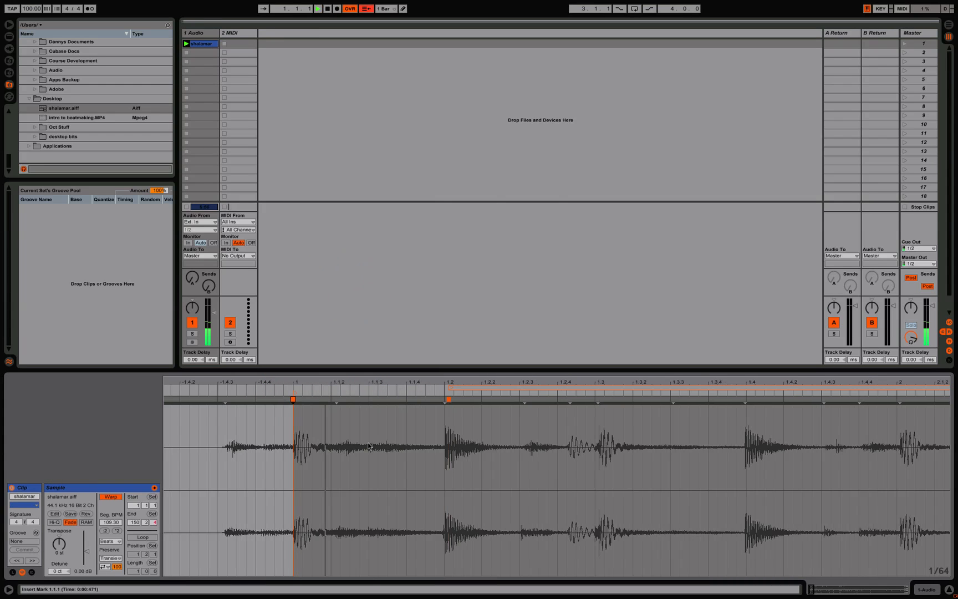
key("space")
left_click(212, 388)
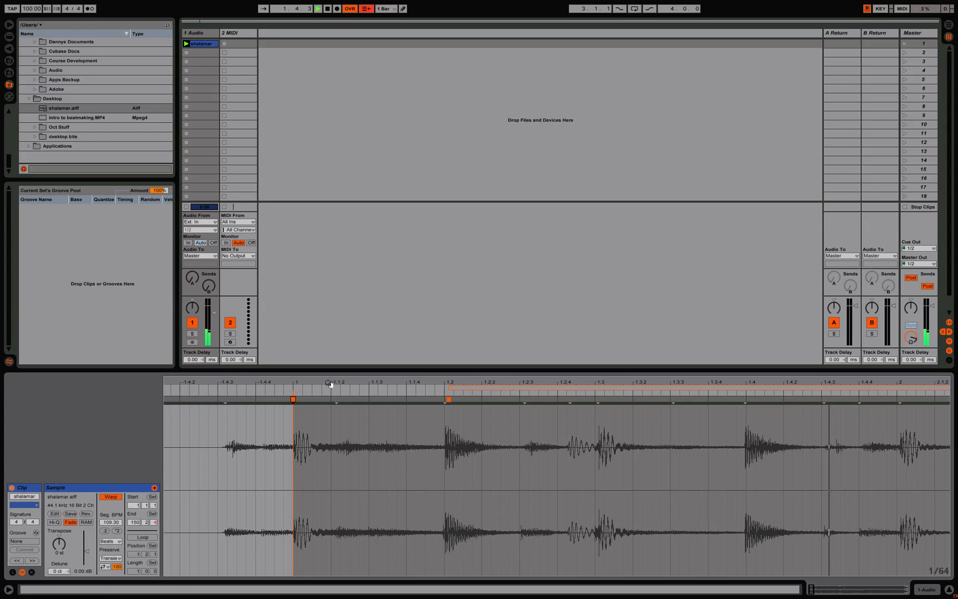
left_click_drag(167, 387, 167, 191)
key("space")
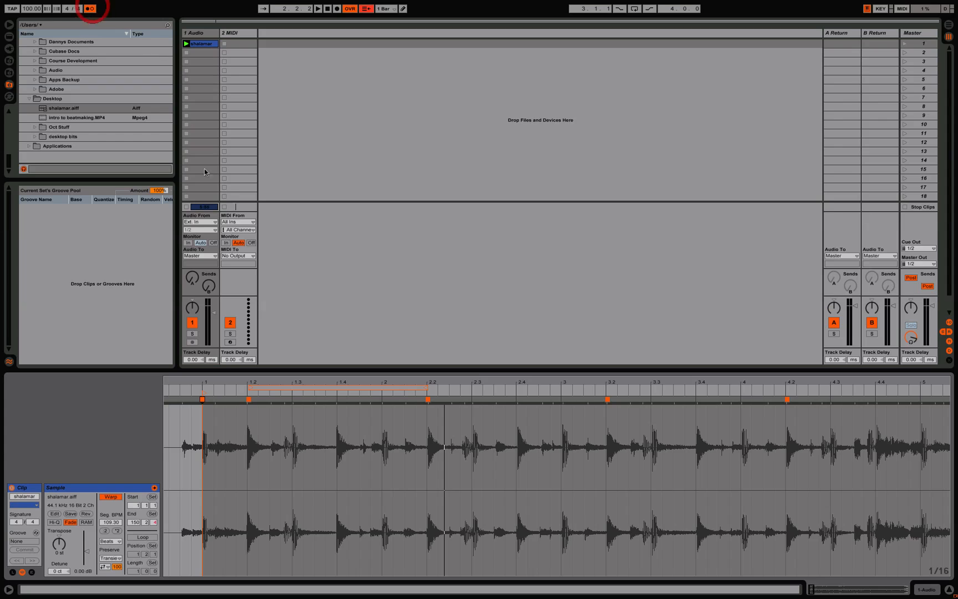
key("space")
Step: Set the clip's loop region from bar 1 to bar 3 and turn looping on
left_click_drag(250, 389, 204, 388)
left_click_drag(426, 386, 562, 386)
left_click(143, 536)
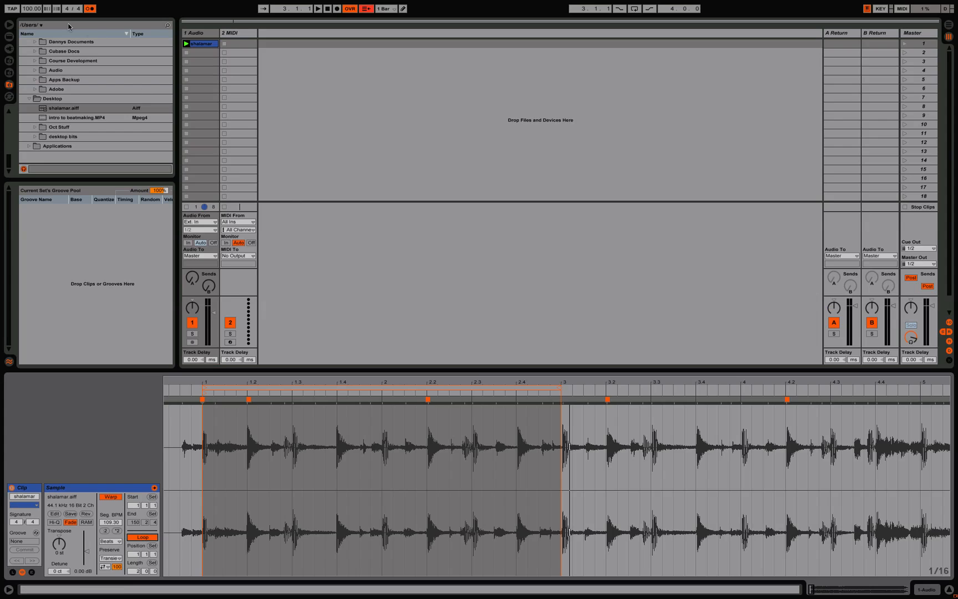
Step: Set the song tempo to 115 BPM and play the two-bar loop
left_click_drag(34, 10, 33, 7)
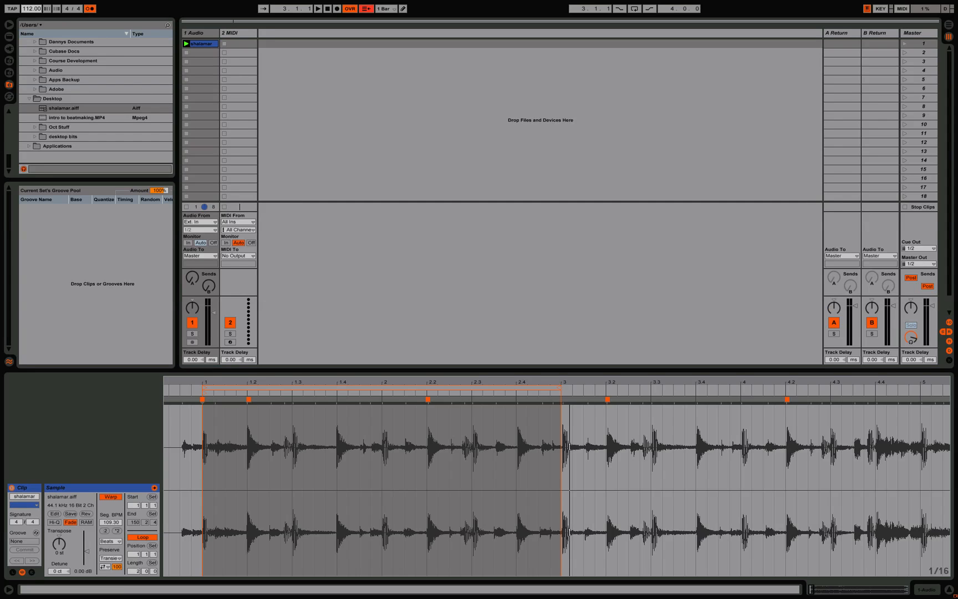
key("space")
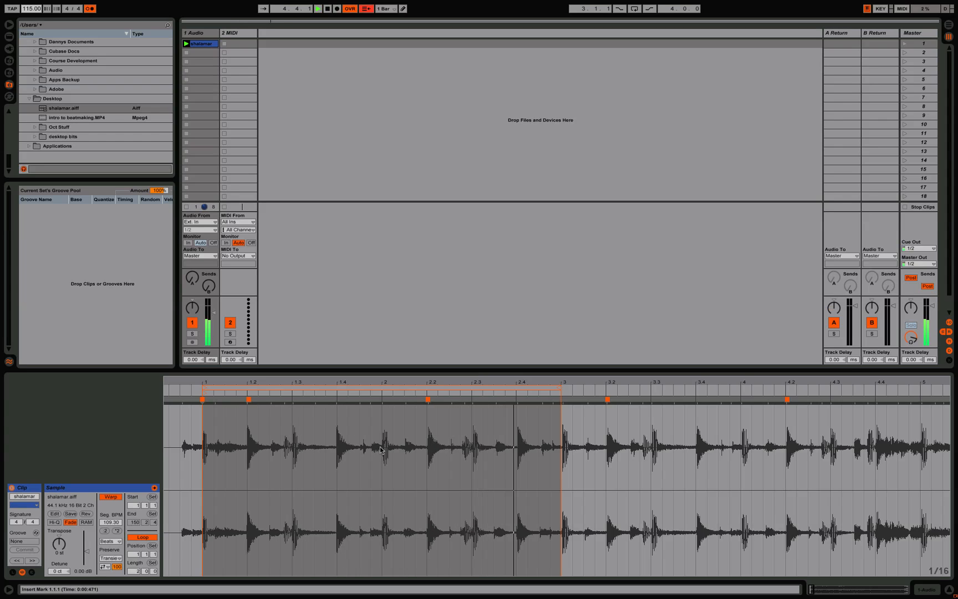
key("space")
key("space")
key("space")
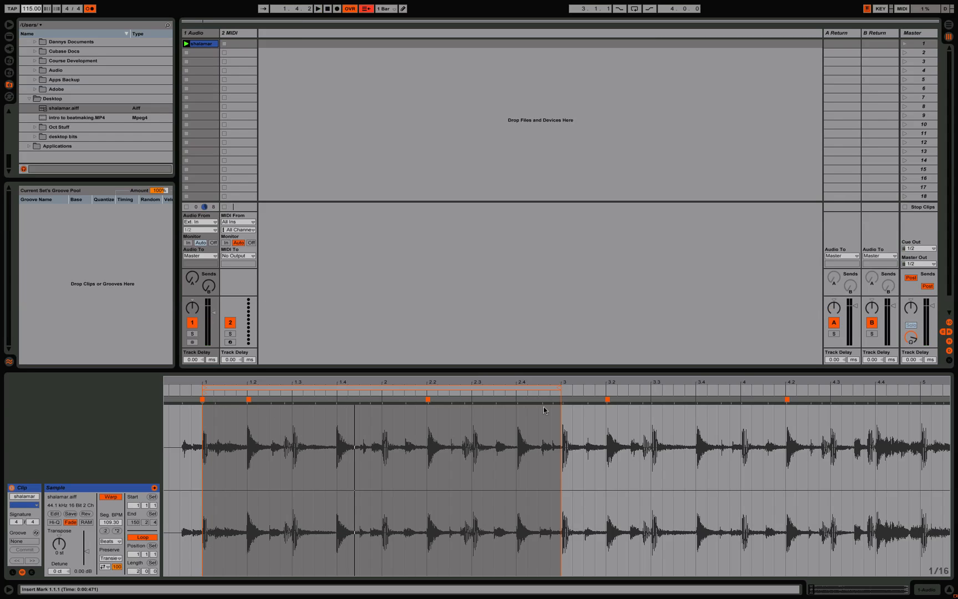
Step: Set the segment BPM of the shalamar clip to 109
key("minus")
key("minus")
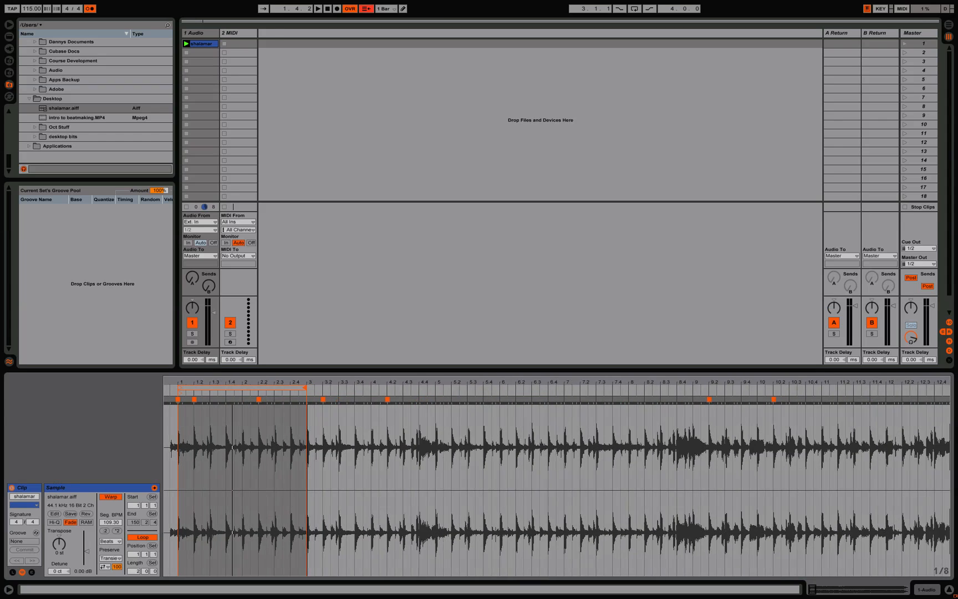
left_click_drag(686, 379, 686, 424)
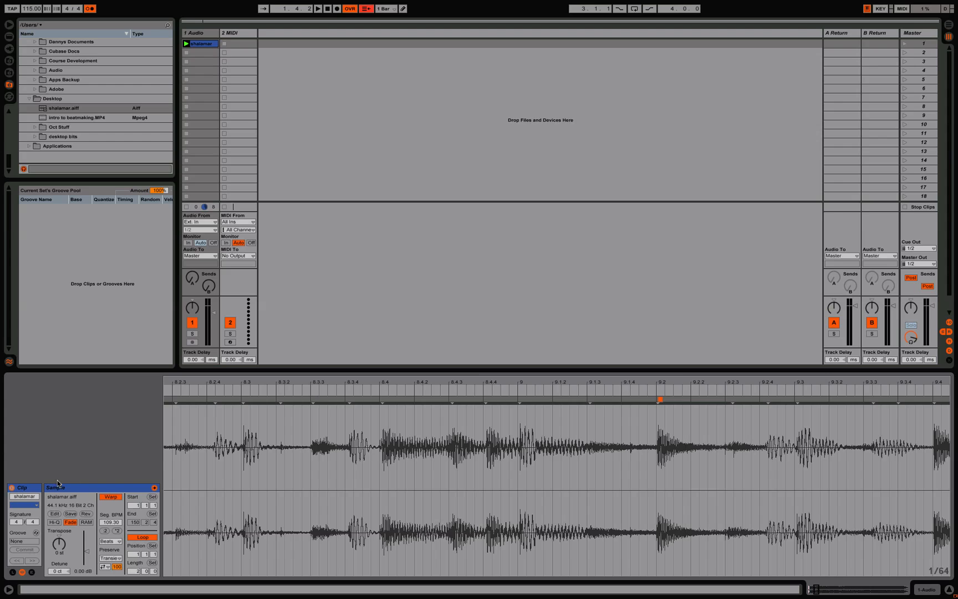
left_click(106, 524)
type("109")
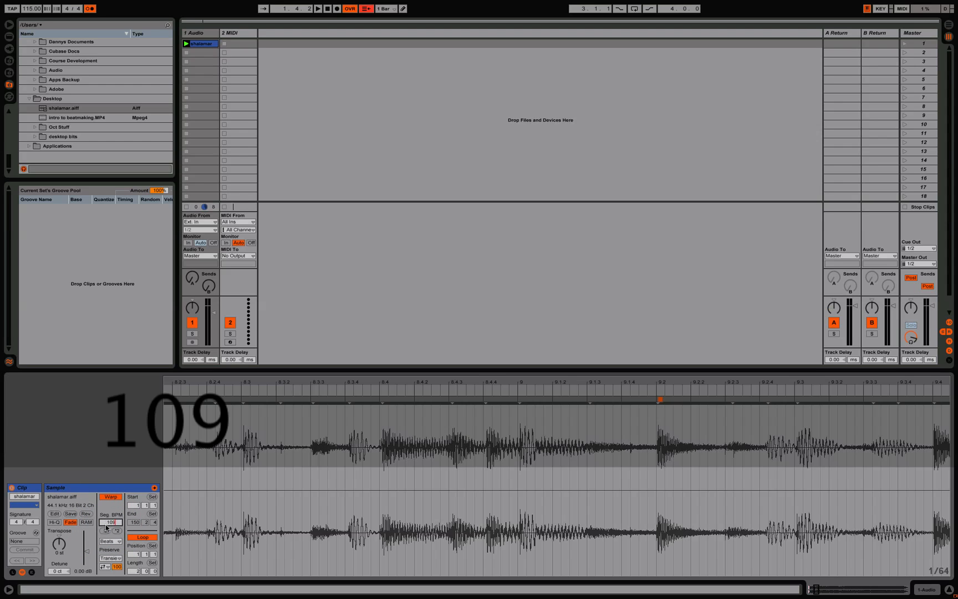
key("Return")
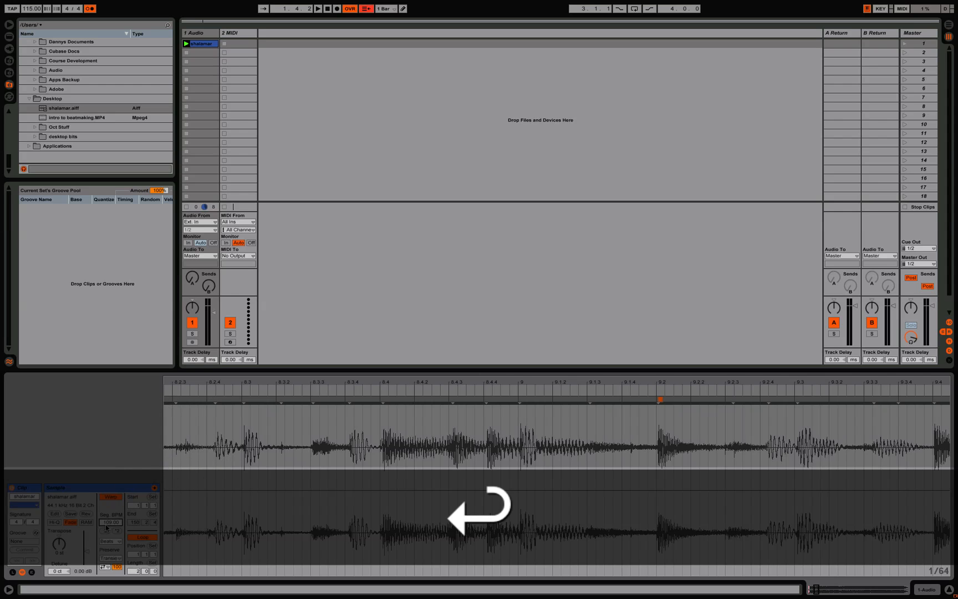
Step: Add warp markers on beats 2.4 and 1.4, align the 2.2 marker to the grid, and play the loop
left_click_drag(303, 380, 411, 369)
left_click_drag(780, 383, 643, 378)
left_click_drag(701, 385, 807, 351)
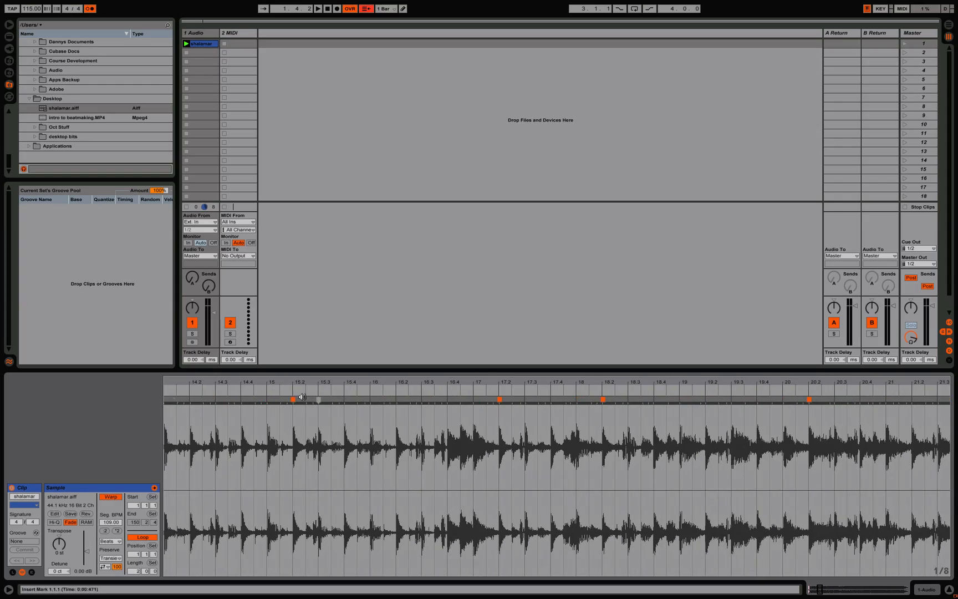
mouse_move(213, 383)
left_mouse_down()
mouse_move(625, 372)
mouse_move(249, 369)
left_mouse_up()
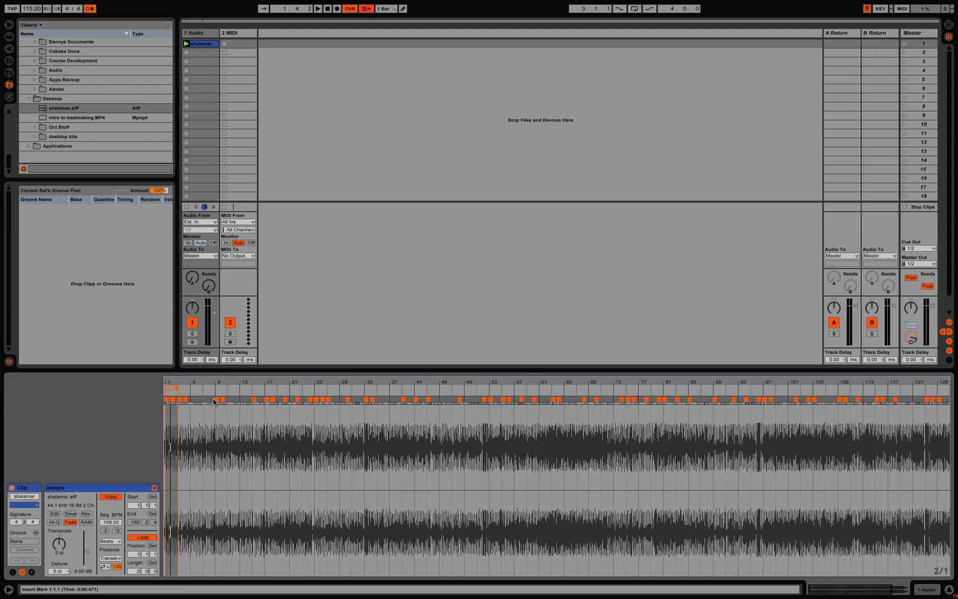
left_click_drag(167, 382, 574, 491)
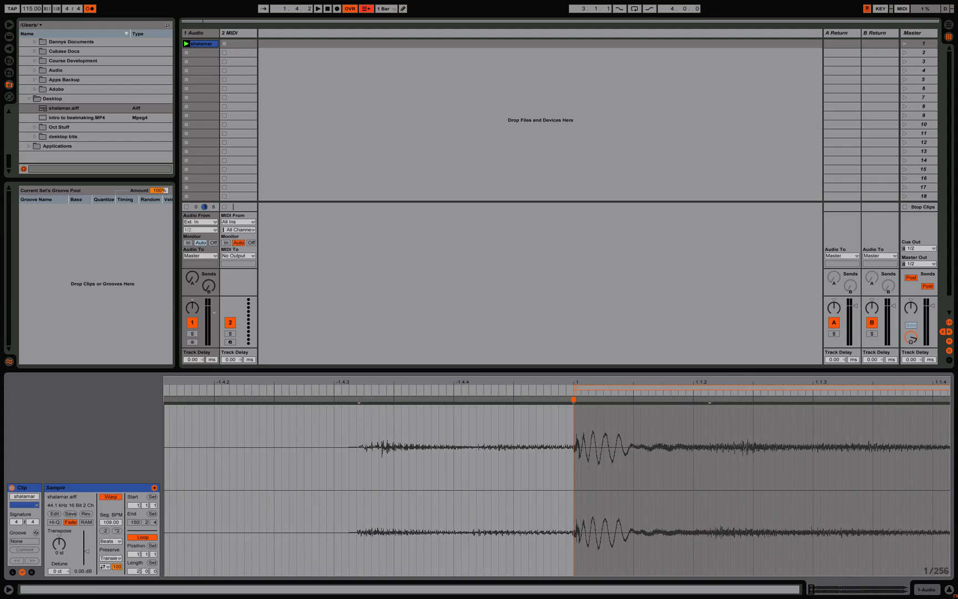
left_click_drag(586, 386, 532, 333)
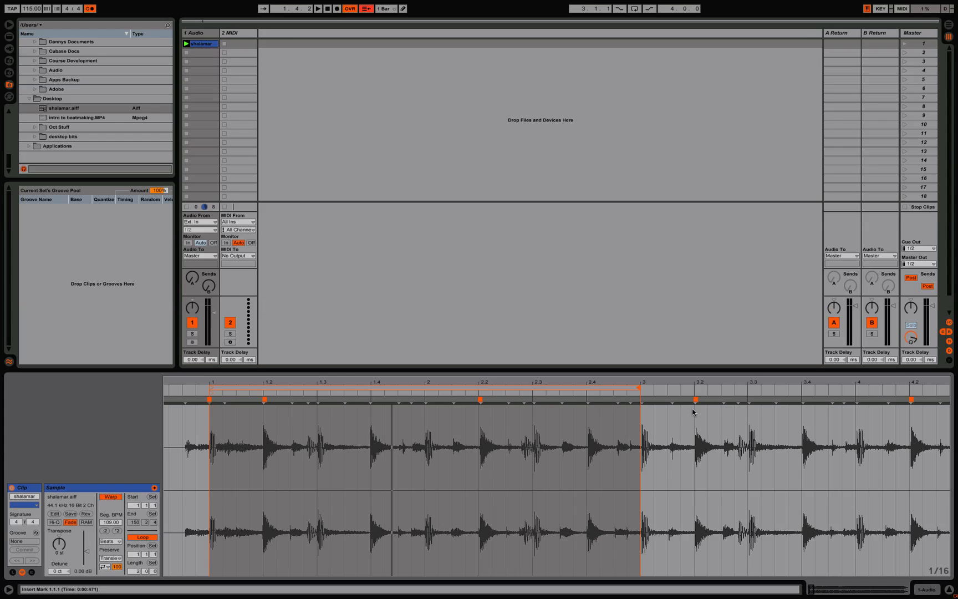
left_click_drag(587, 400, 587, 399)
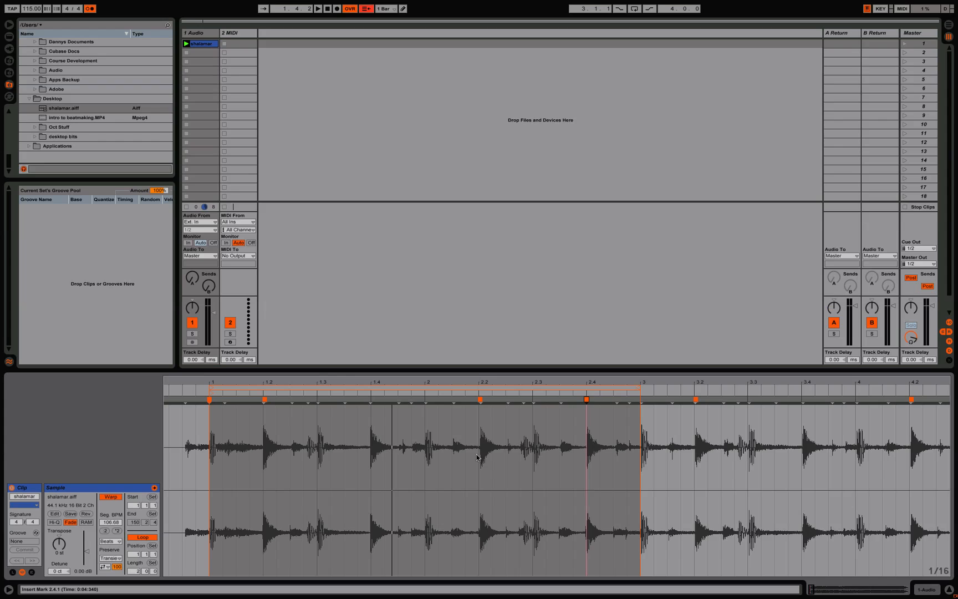
left_click(480, 399)
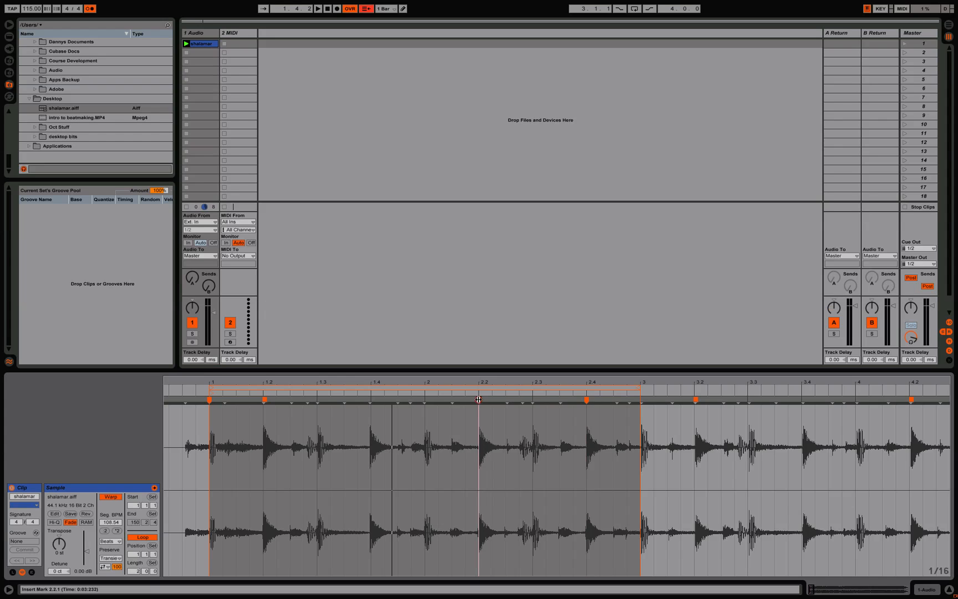
double_click(371, 399)
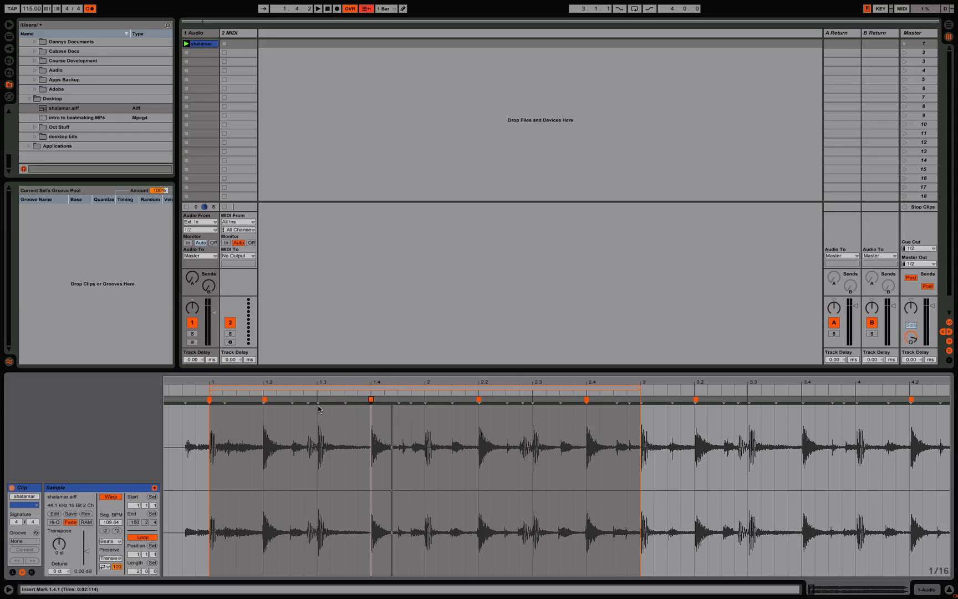
left_click(474, 386)
key("space")
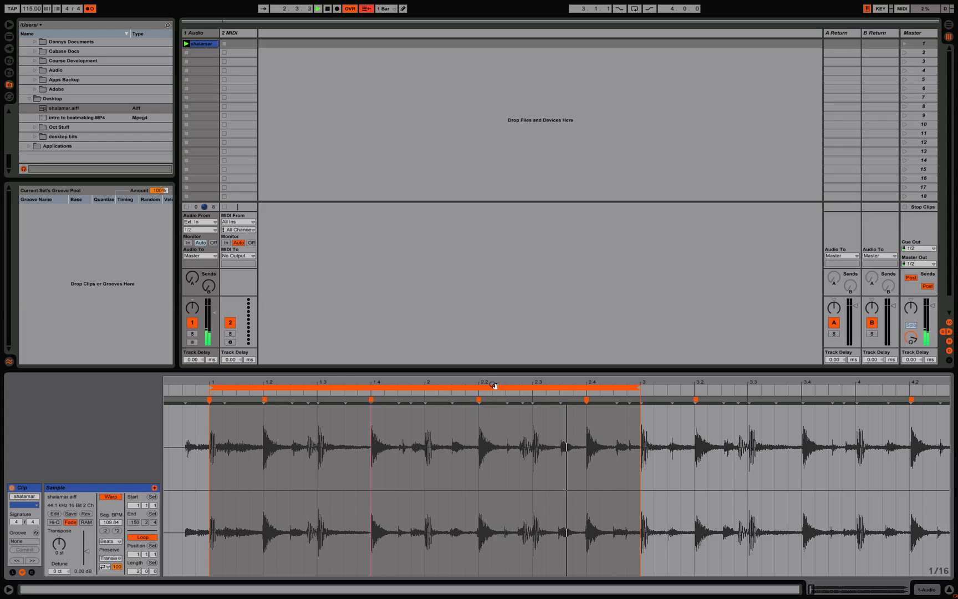
Step: Shorten the loop to the half bar from 2.3 to 3 and audition it, switching the metronome off
left_click_drag(428, 384, 278, 392)
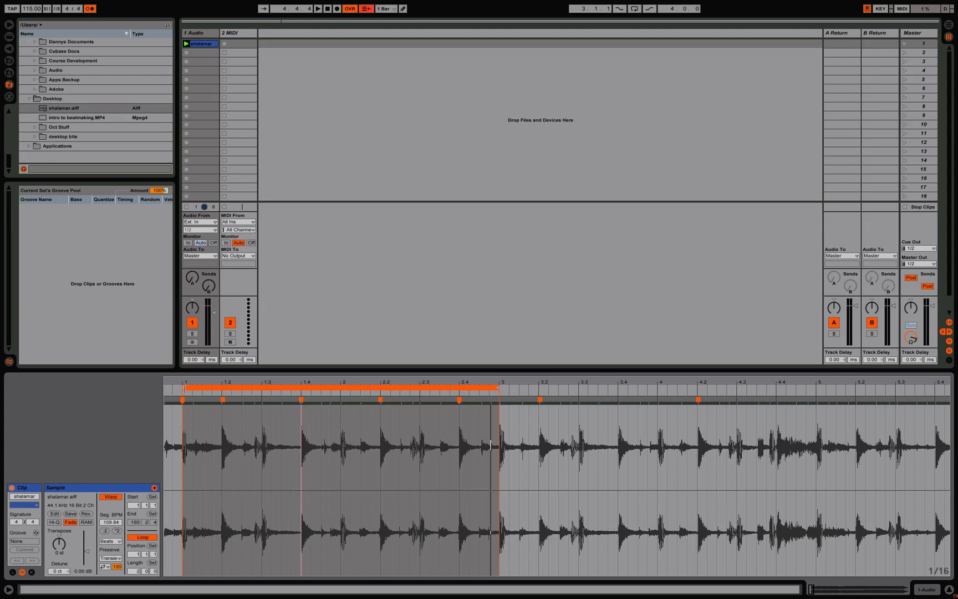
mouse_move(184, 388)
left_mouse_down()
mouse_move(439, 392)
mouse_move(420, 393)
left_mouse_up()
key("space")
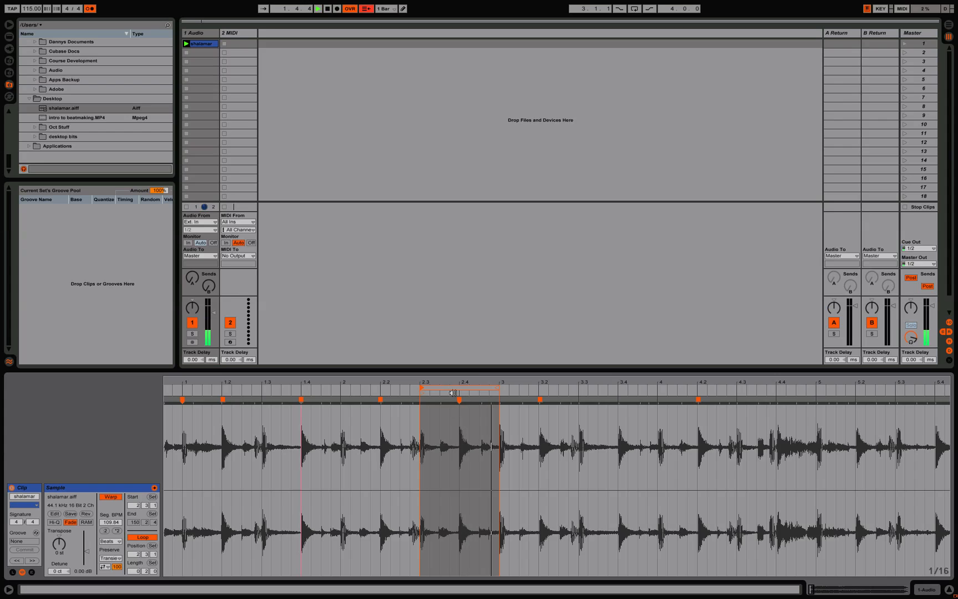
left_click(90, 9)
left_click(456, 387)
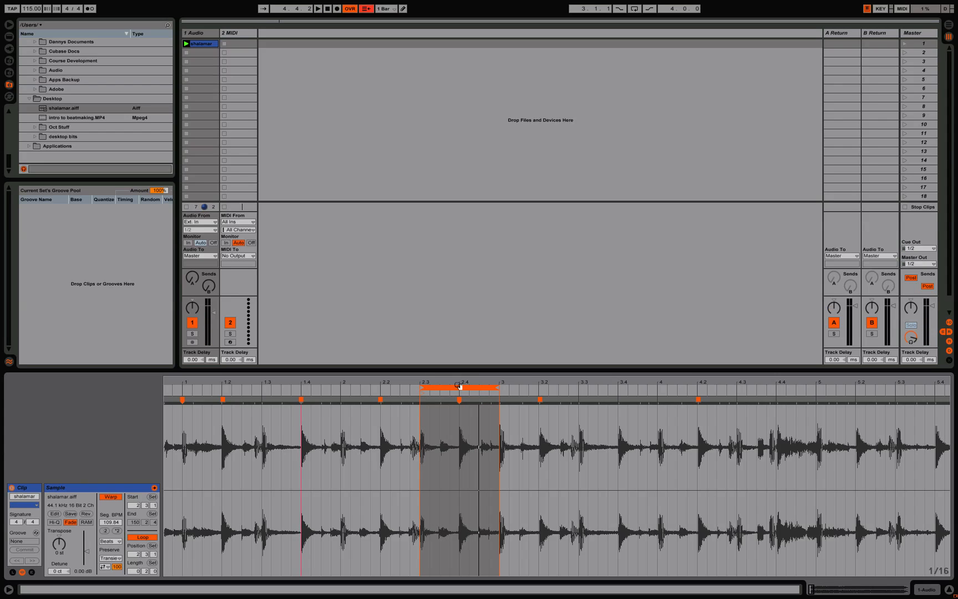
Step: Rename the shalamar clip in the first slot to 1
left_click(200, 43)
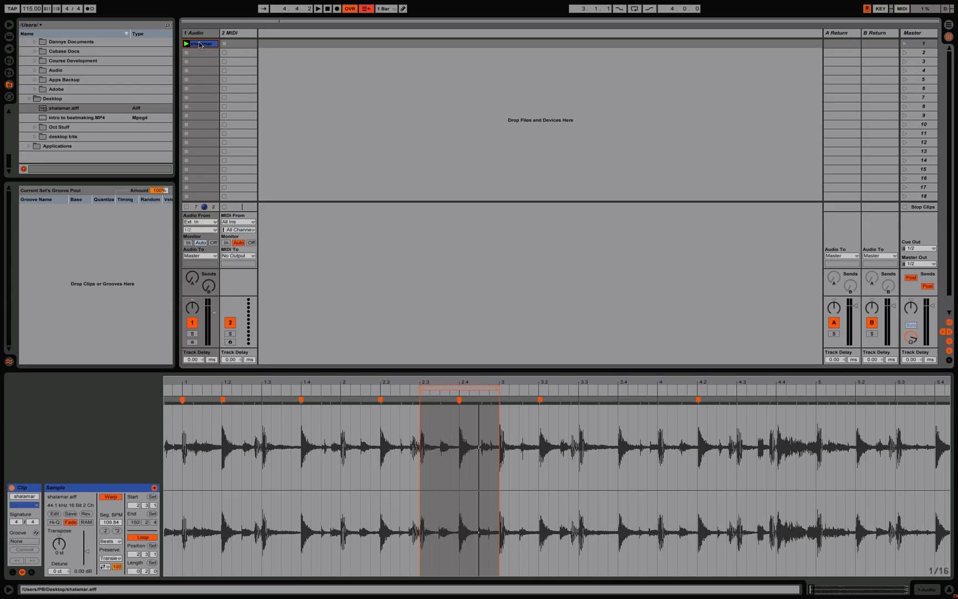
key("super+r")
type("1")
key("Return")
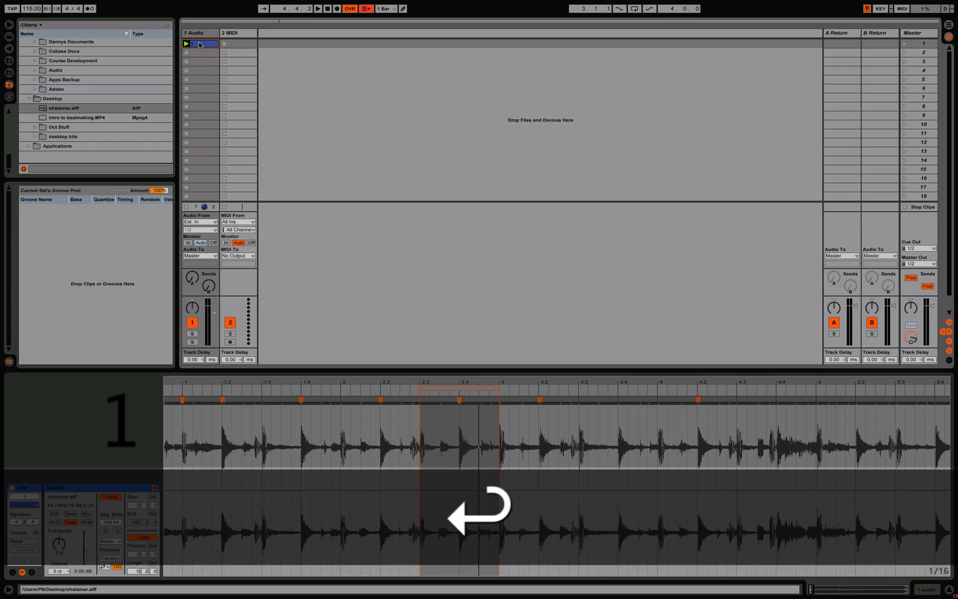
Step: Duplicate clip 1 into the second slot, launch the copy and move its loop region to 2 through 2.3
key("super+d")
left_click(203, 53)
left_click(187, 52)
mouse_move(461, 387)
left_mouse_down()
mouse_move(532, 386)
mouse_move(372, 385)
left_mouse_up()
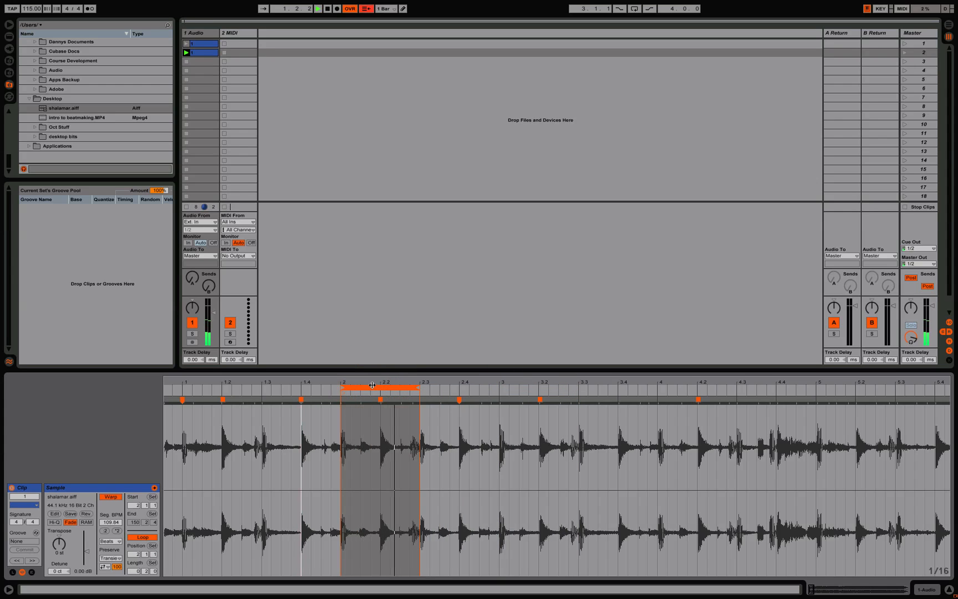
Step: Play the first and second clips in turn to compare their loops, and inspect the second loop's transients up close
left_click(187, 44)
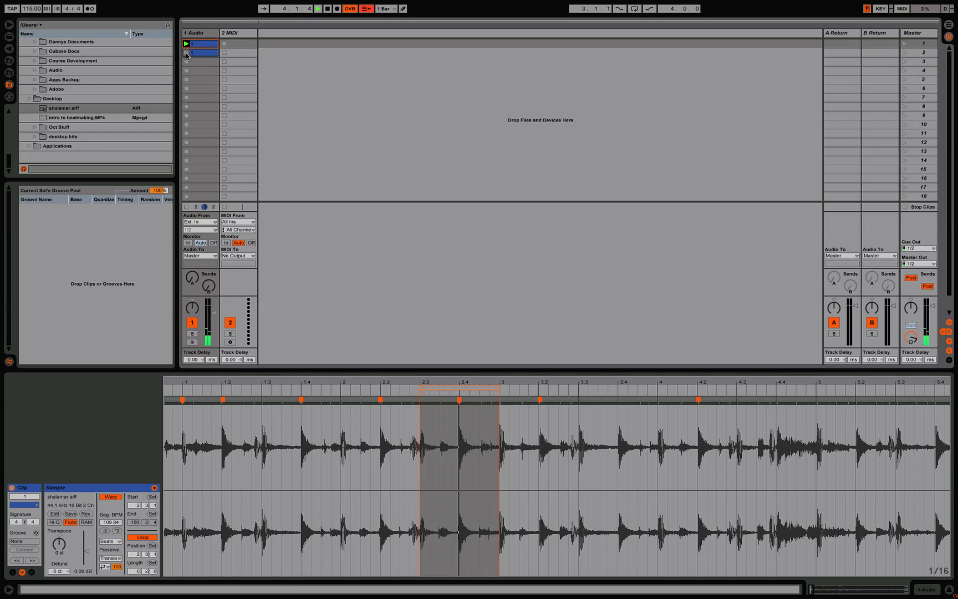
left_click(188, 53)
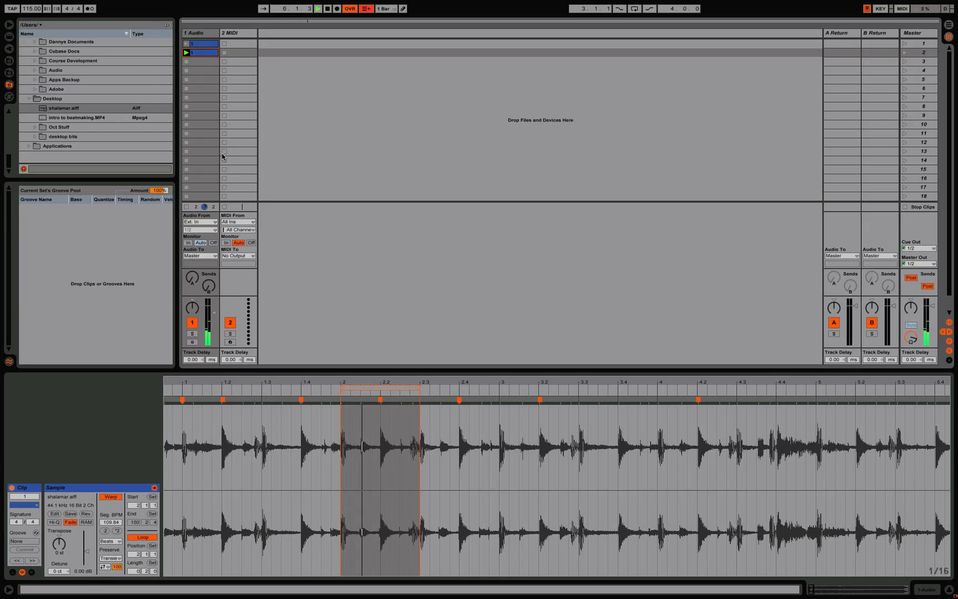
left_click_drag(364, 382, 364, 428)
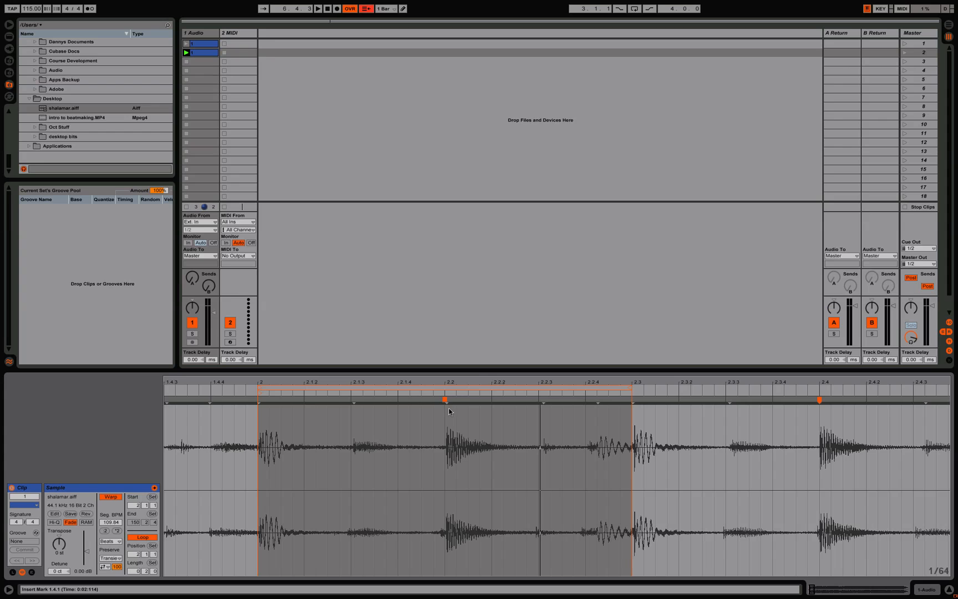
left_click_drag(390, 386, 332, 383)
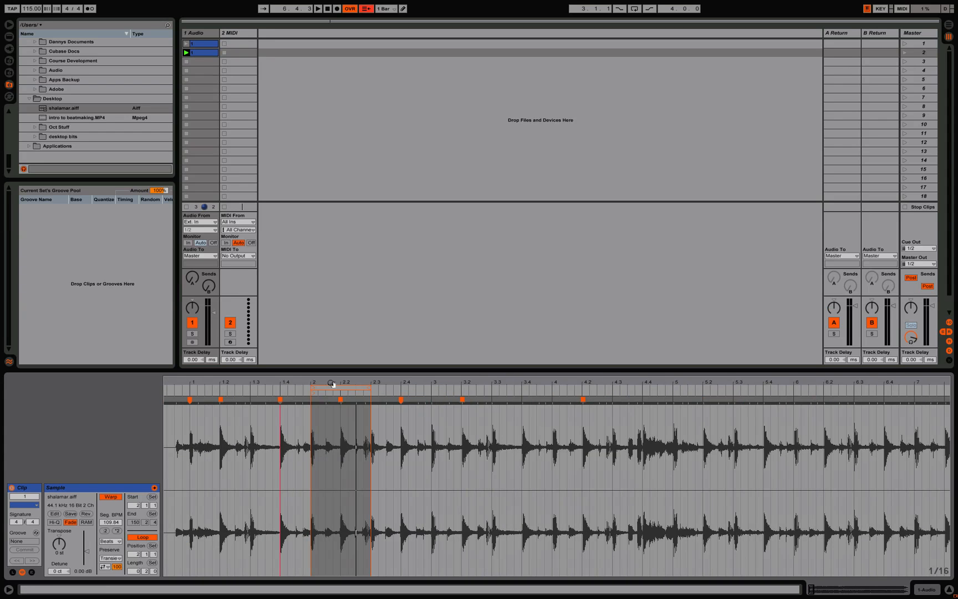
Step: Duplicate the second clip into the third slot, move the copy's loop region to 3.3 through 4, and launch it
left_click(336, 386)
left_click(201, 54)
key("super+d")
left_click(203, 64)
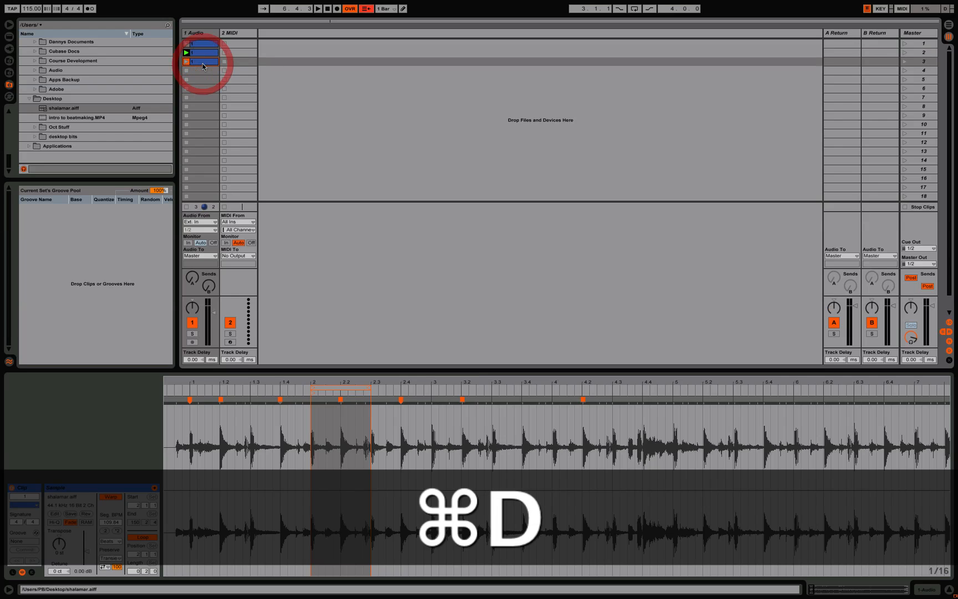
left_click_drag(349, 386, 529, 400)
key("space")
key("space")
left_click(186, 61)
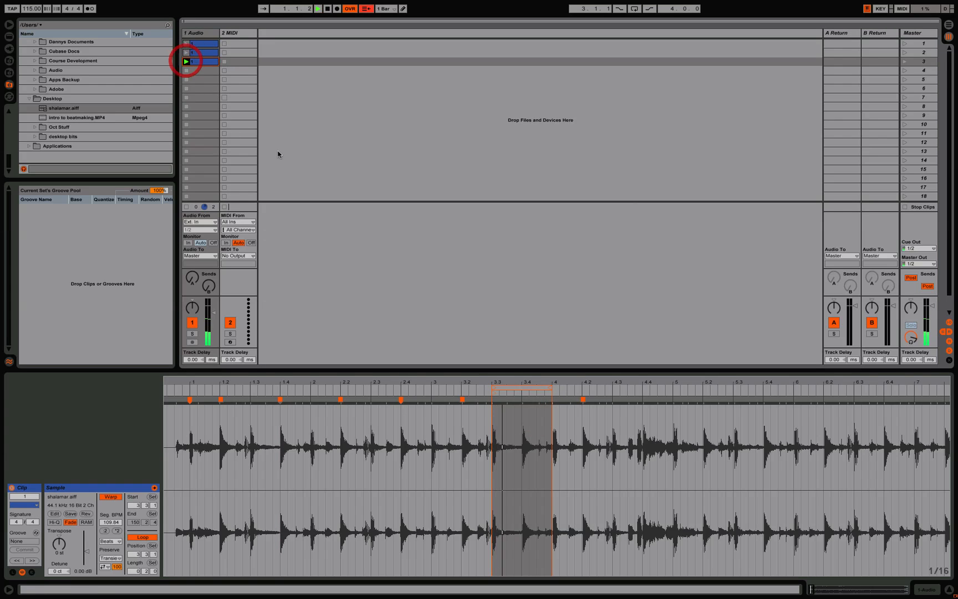
Step: Move the third clip's loop region to 4 through 4.3 and align its hits with warp markers at 4, 4.2 and 4.3
left_click_drag(532, 388, 589, 389)
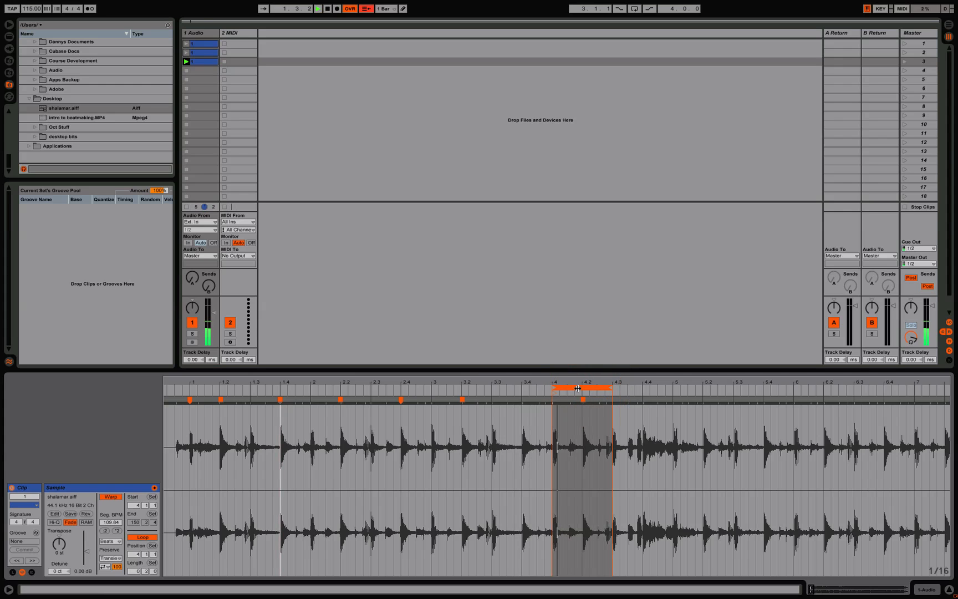
left_click_drag(583, 382, 583, 437)
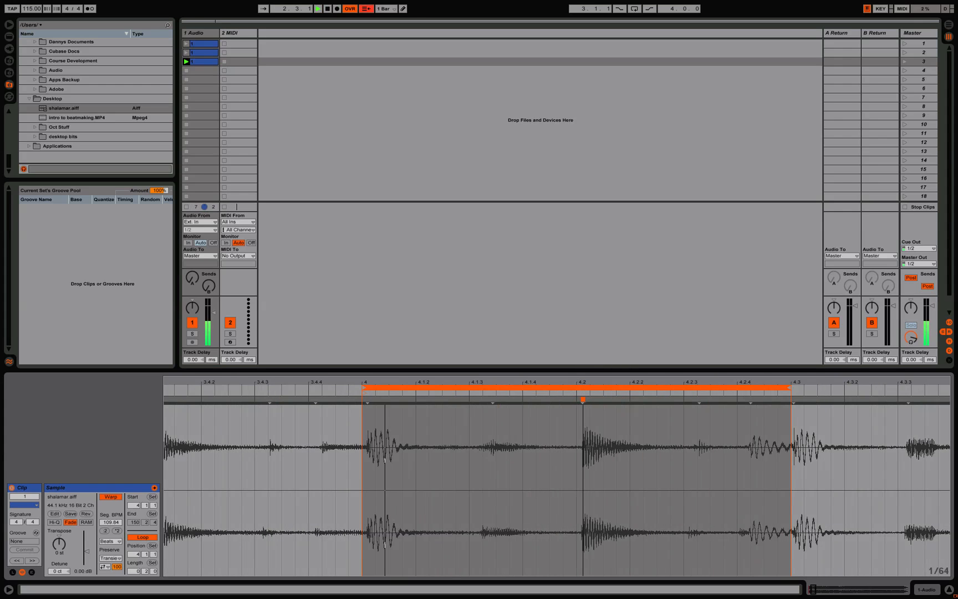
double_click(367, 403)
left_click_drag(367, 402, 363, 402)
left_click_drag(583, 399, 577, 399)
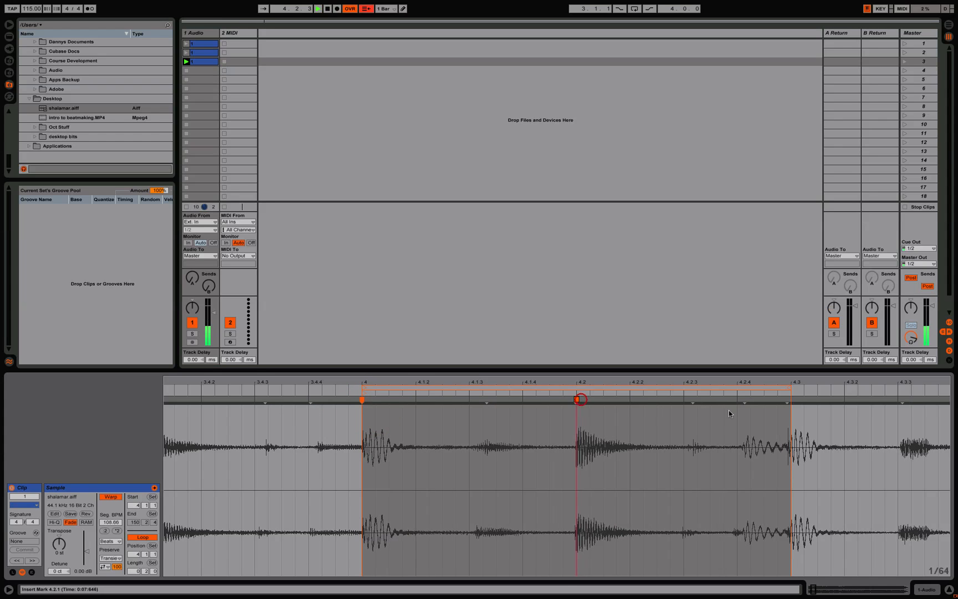
left_click(790, 399)
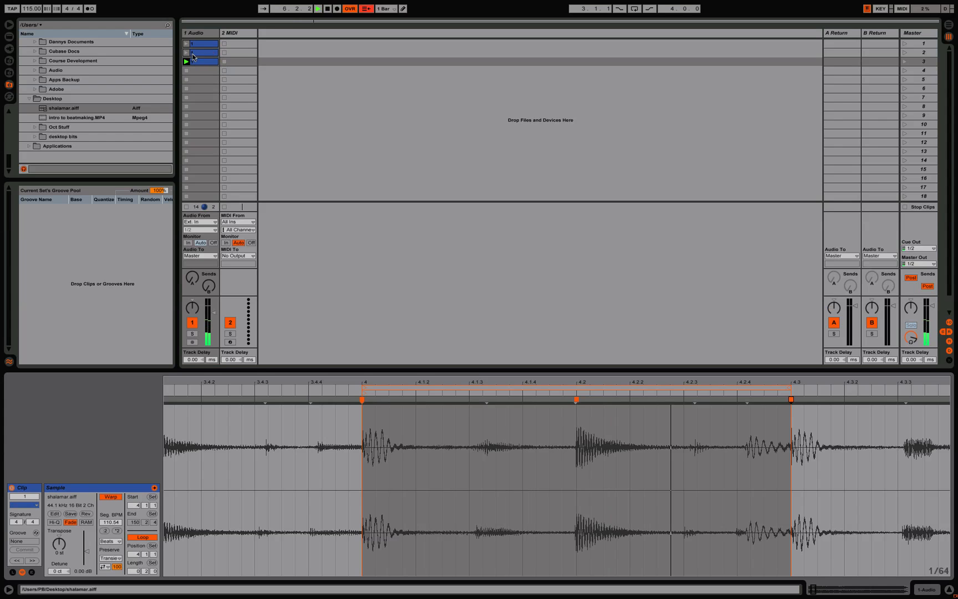
Step: Play the second and third clips alternately to compare how their loops follow each other
left_click(186, 52)
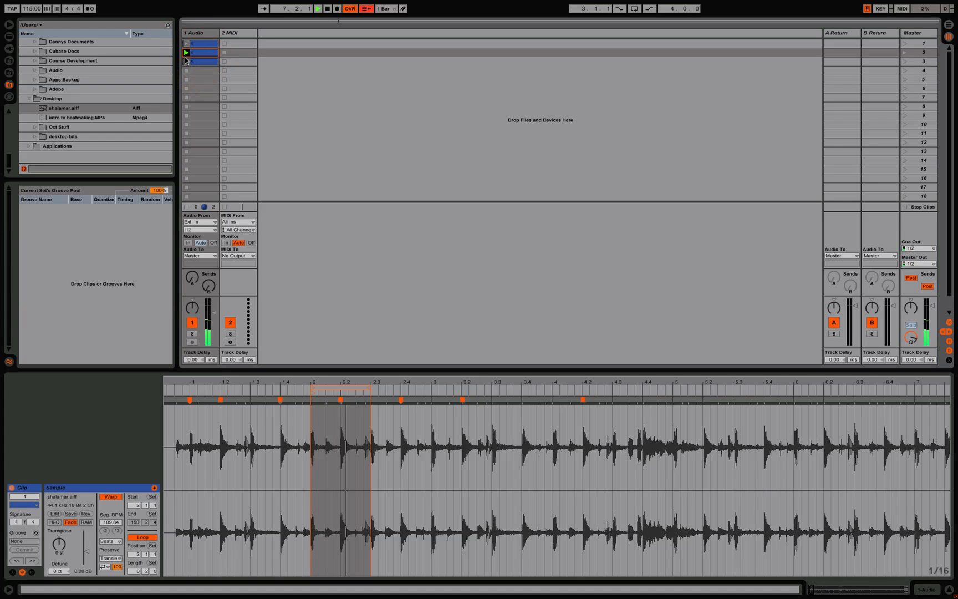
left_click(185, 62)
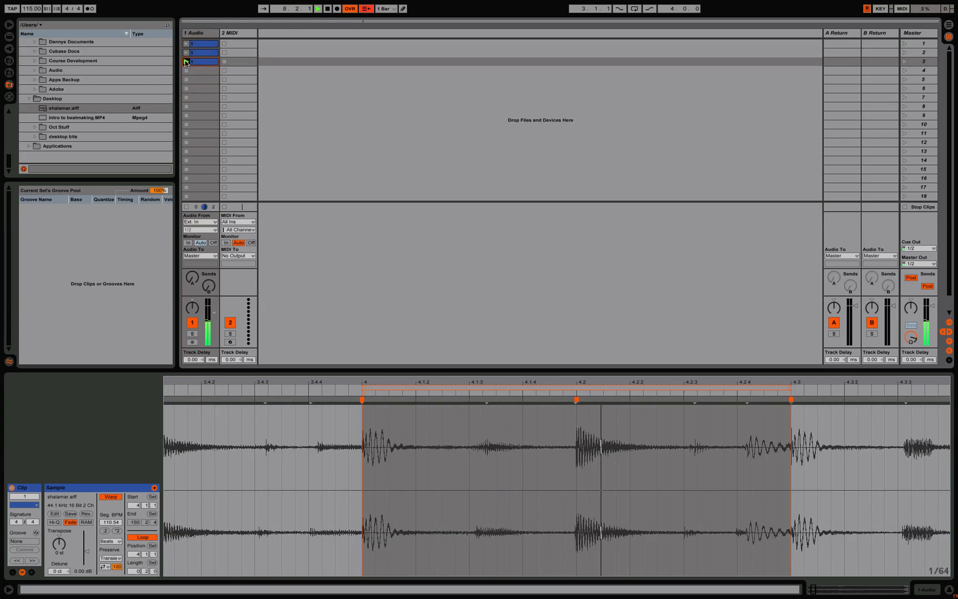
left_click(185, 52)
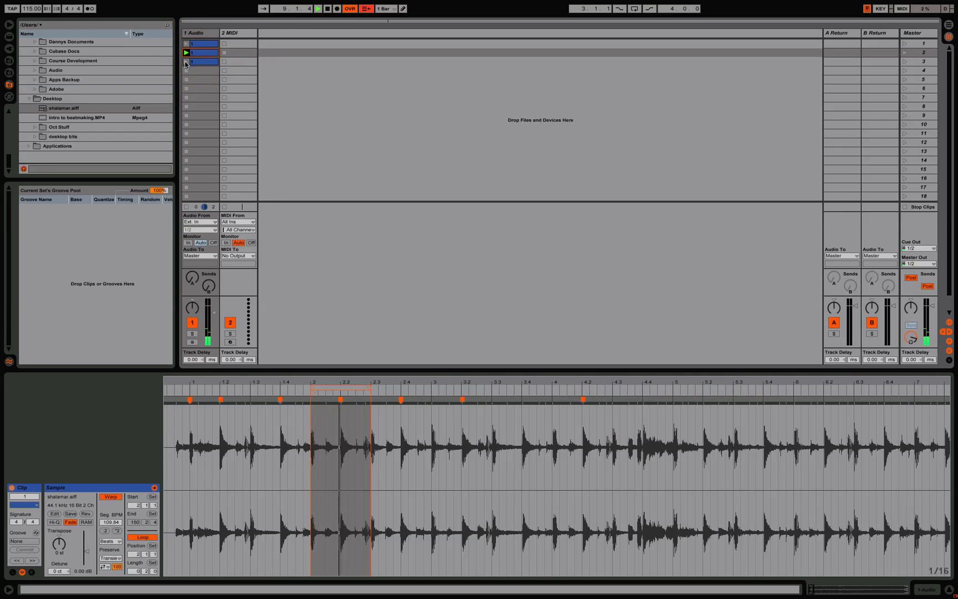
left_click(186, 62)
left_click_drag(504, 381, 503, 379)
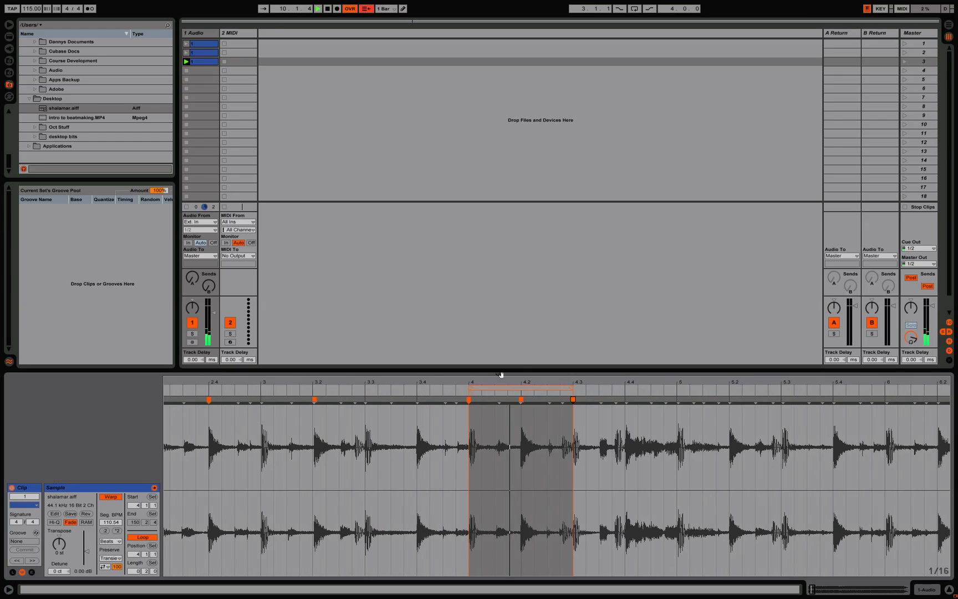
Step: Duplicate the third clip into the fourth slot and rename the copy 4
left_click(194, 61)
key("super+d")
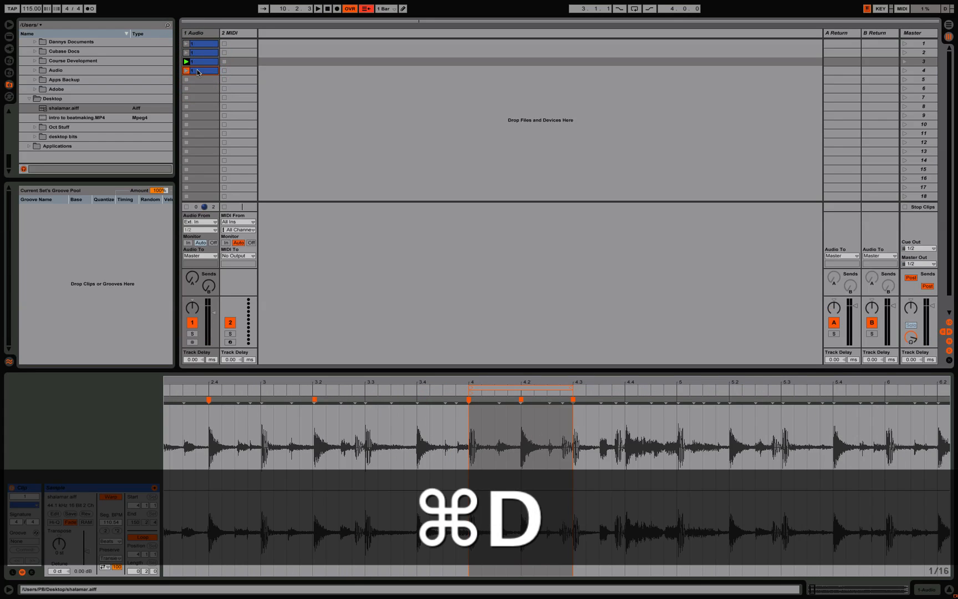
left_click(198, 71)
key("super+r")
type("4")
key("Return")
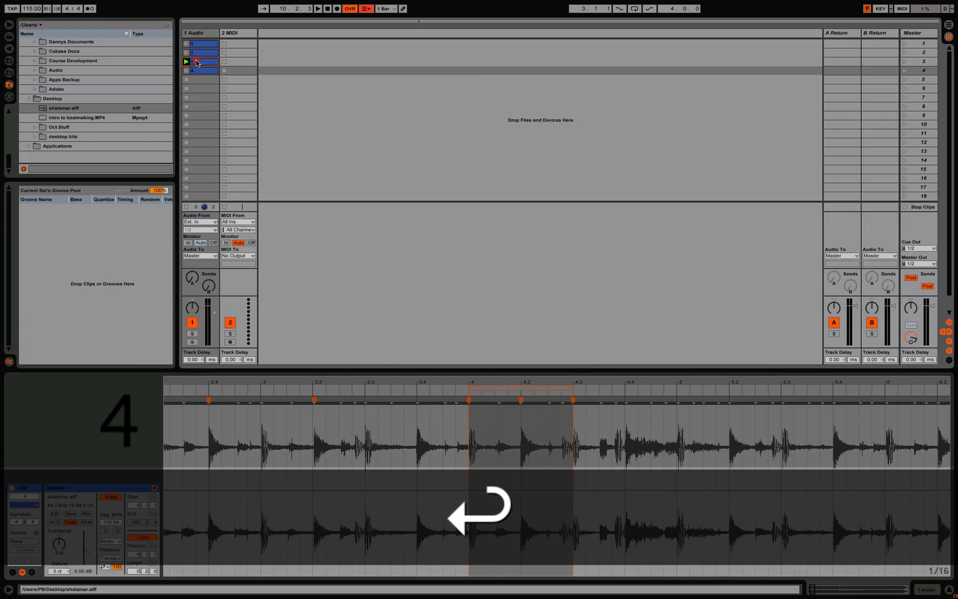
Step: Rename the clip in the third slot 3 and the clip in the second slot 2
left_click(197, 62)
key("super+r")
type("3")
key("Return")
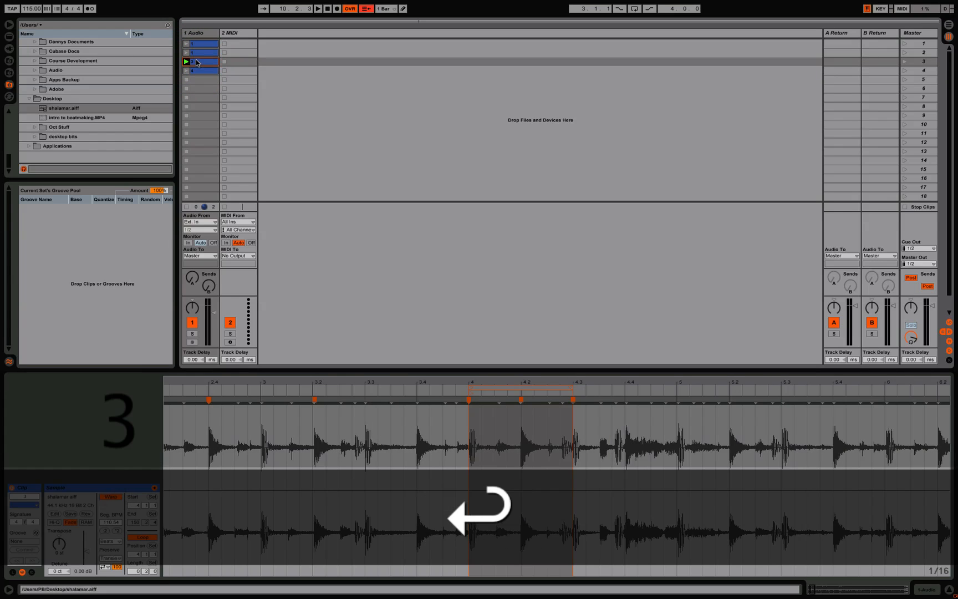
left_click(197, 54)
key("super+r")
type("2")
key("Return")
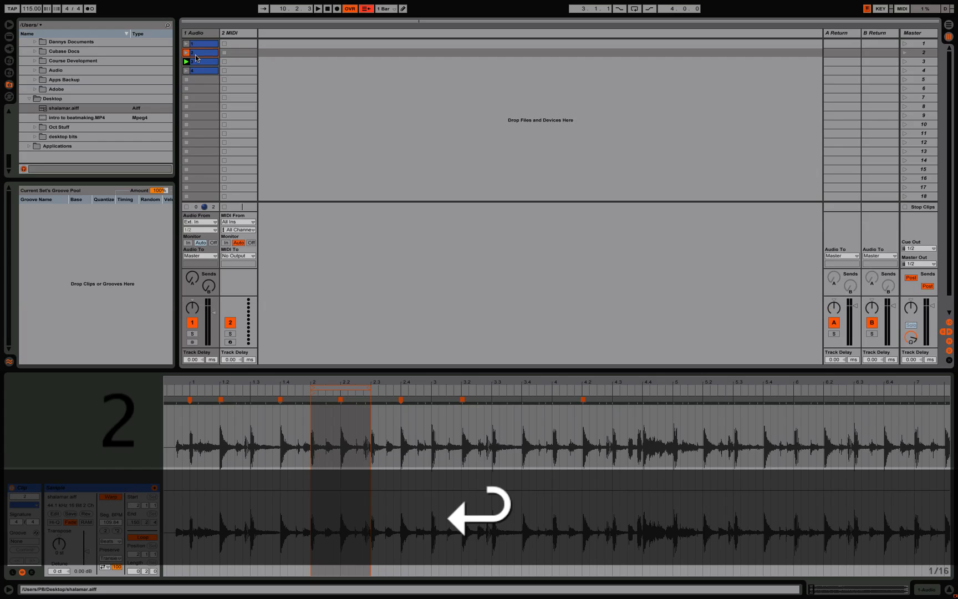
Step: Launch clip 4 and move its loop region to 4.3 through 5
left_click(189, 70)
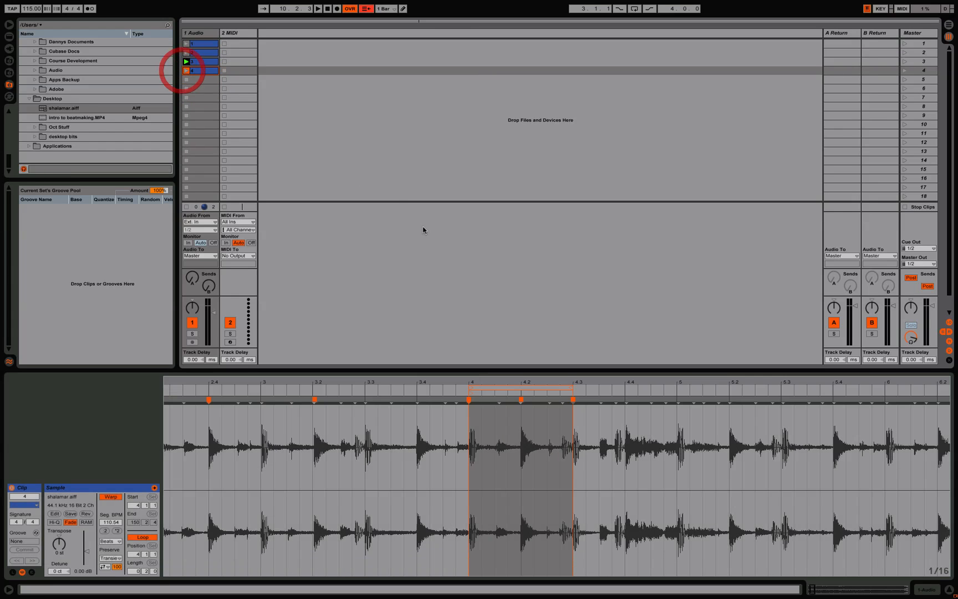
left_click(184, 71)
left_click_drag(527, 386, 631, 386)
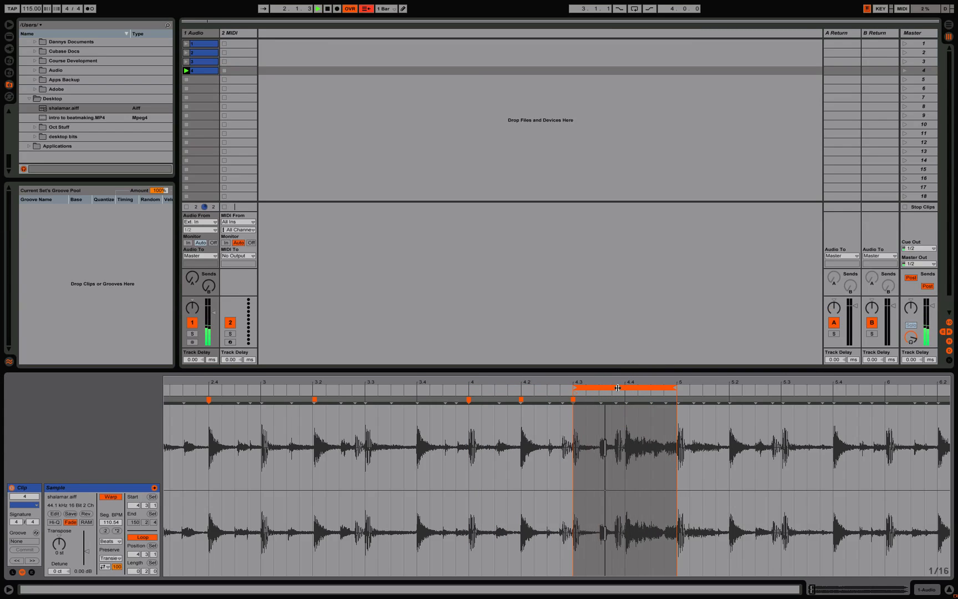
Step: Add warp markers at 4.4 and 4.3.3 inside clip 4's loop to line its hits up with the grid
left_click_drag(615, 382, 613, 415)
double_click(645, 399)
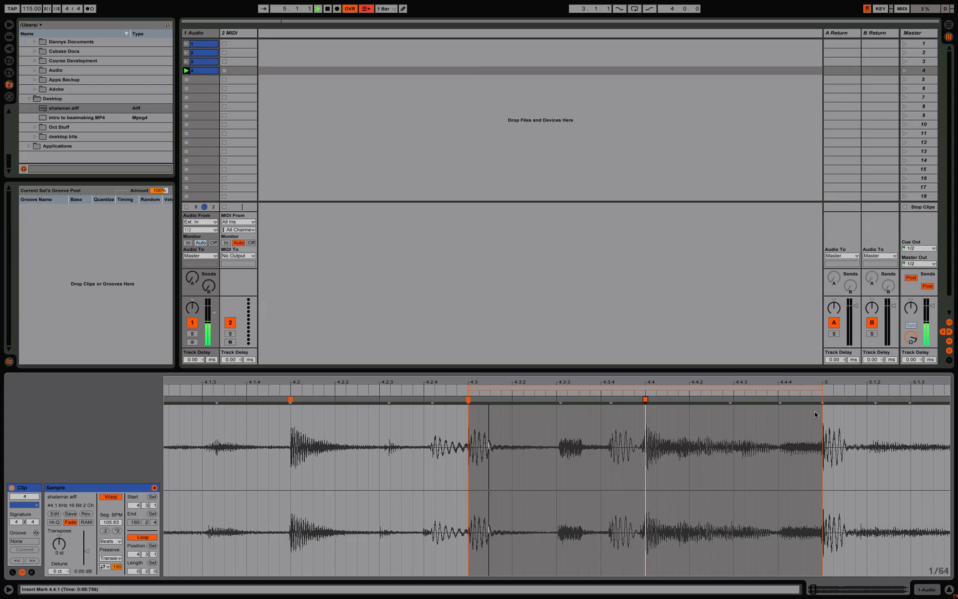
double_click(557, 399)
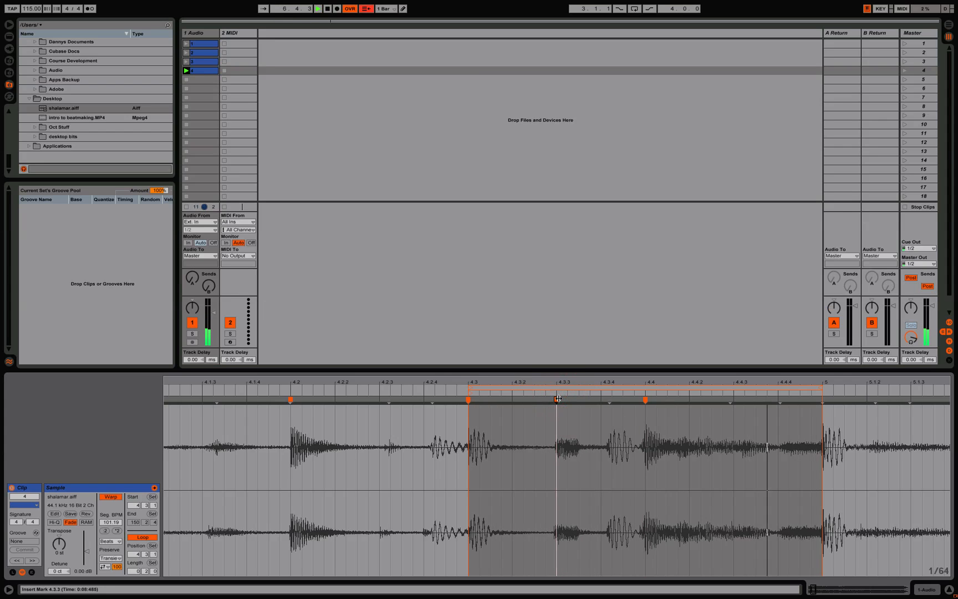
Step: Duplicate clip 4 into the fifth slot and rename the copy 5
left_click(195, 72)
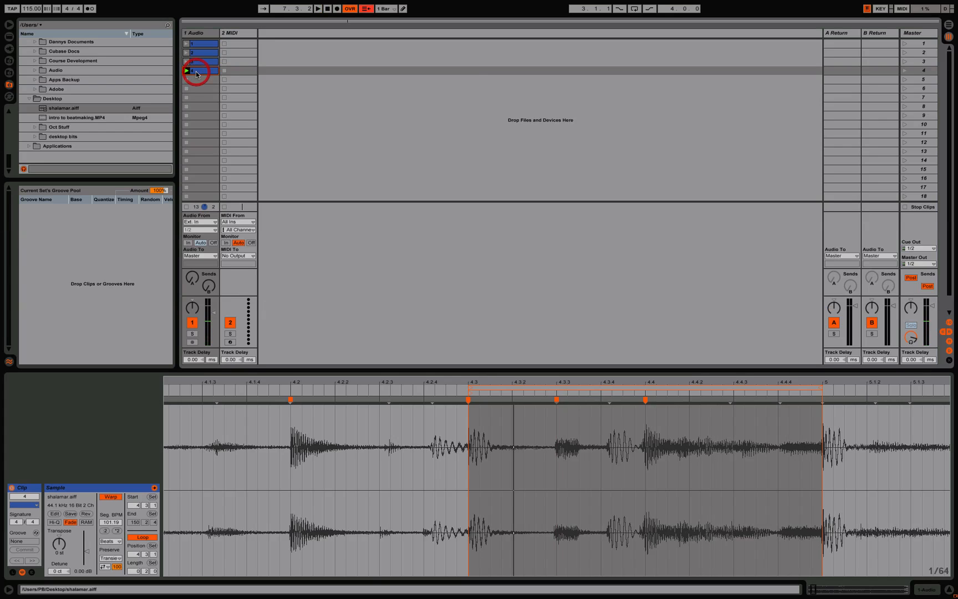
key("super+d")
left_click(197, 81)
key("super+r")
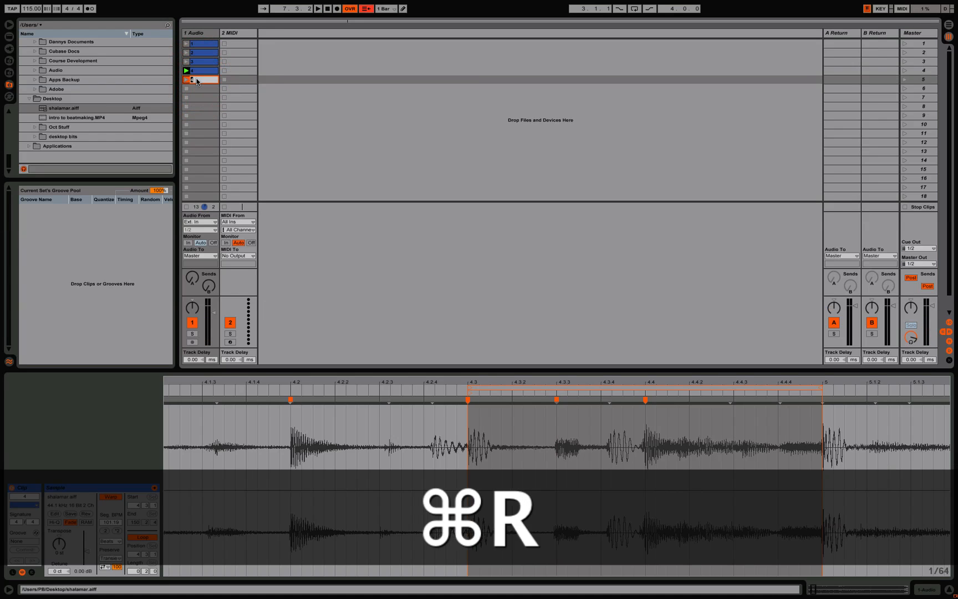
type("5")
key("Return")
Step: Move clip 5's loop region to 5 through 5.3 and launch the clip
left_click_drag(556, 384, 907, 393)
left_click_drag(752, 381, 467, 336)
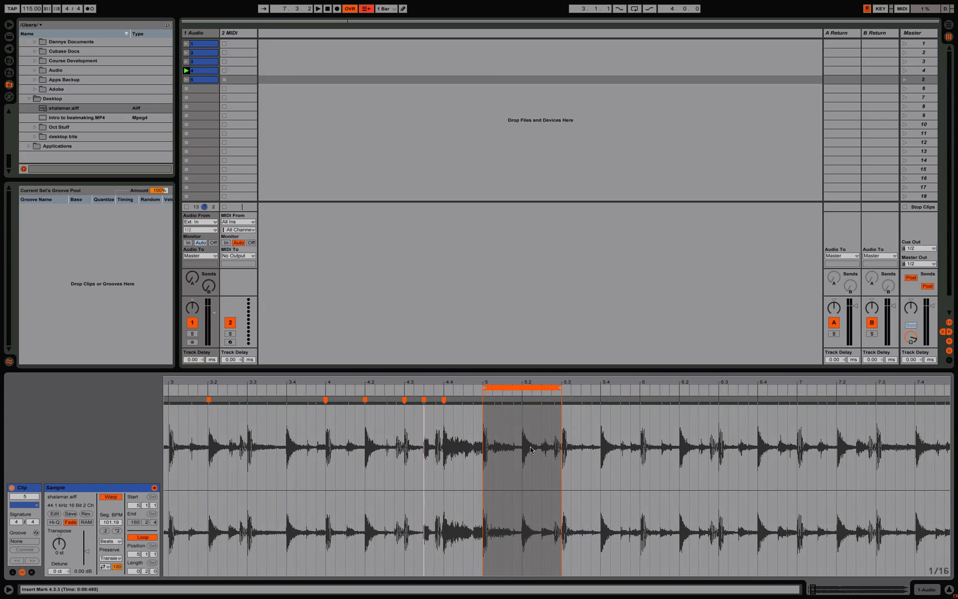
left_click_drag(517, 380, 517, 383)
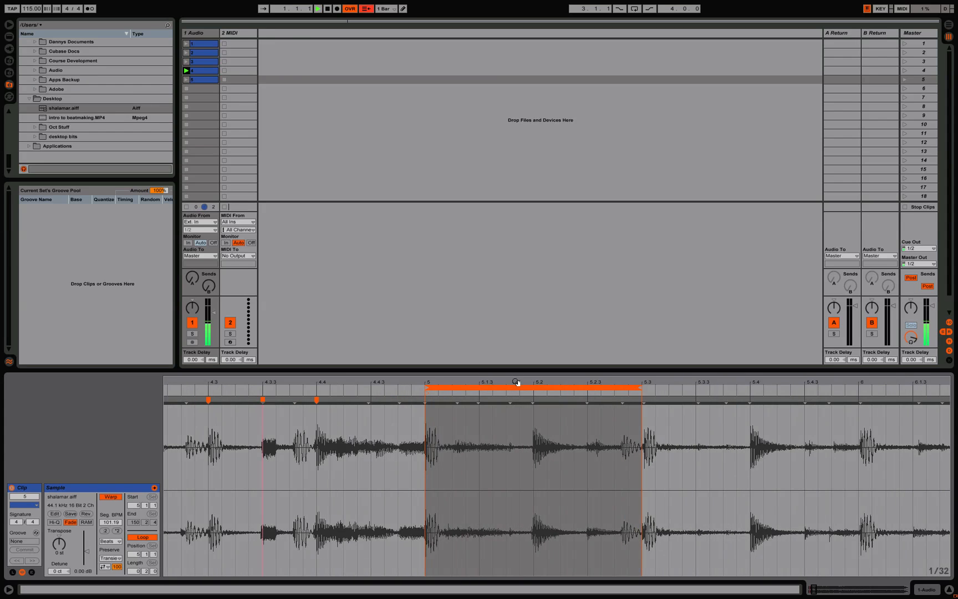
left_click(186, 79)
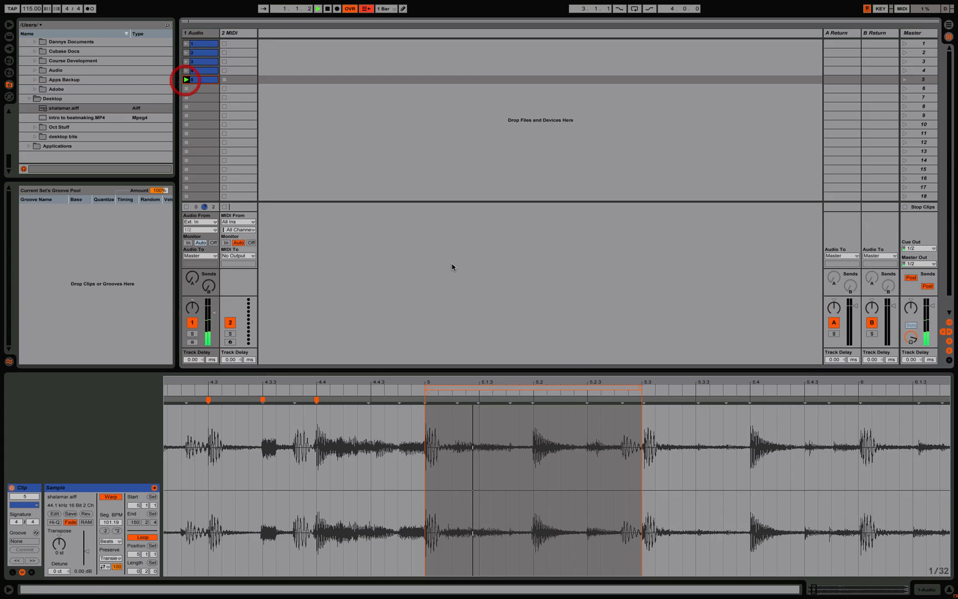
Step: Try clip 5's loop region at 5.2 through 5.4 and at 5.3 through 6, and stop playback
left_click_drag(458, 391, 591, 391)
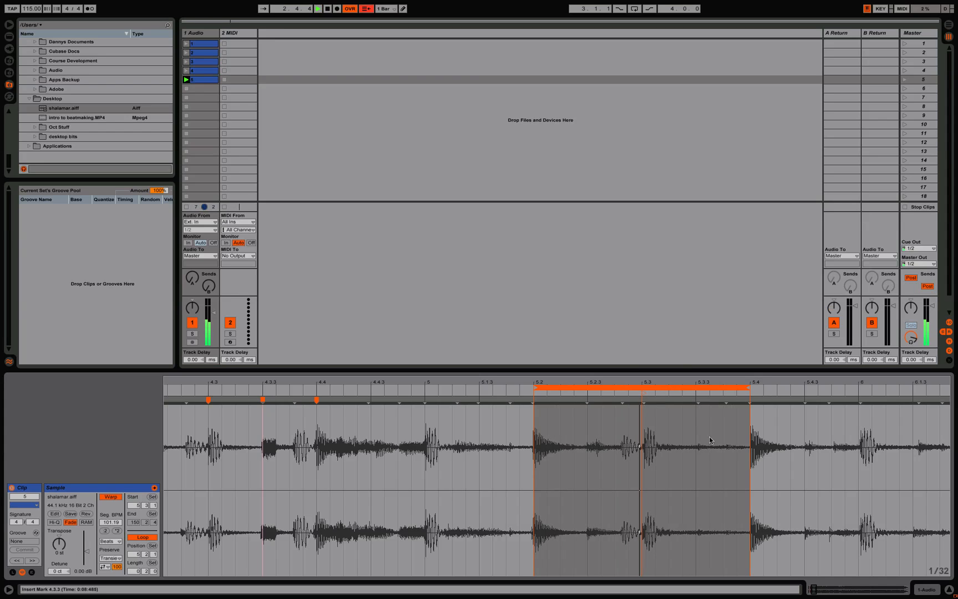
scroll(618, 440, "right", 5)
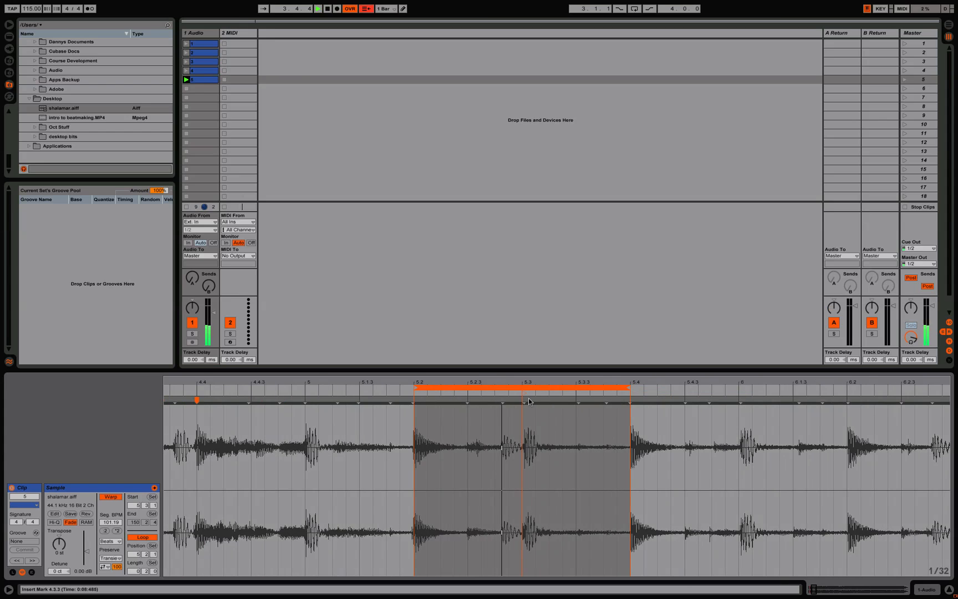
left_click_drag(522, 388, 639, 390)
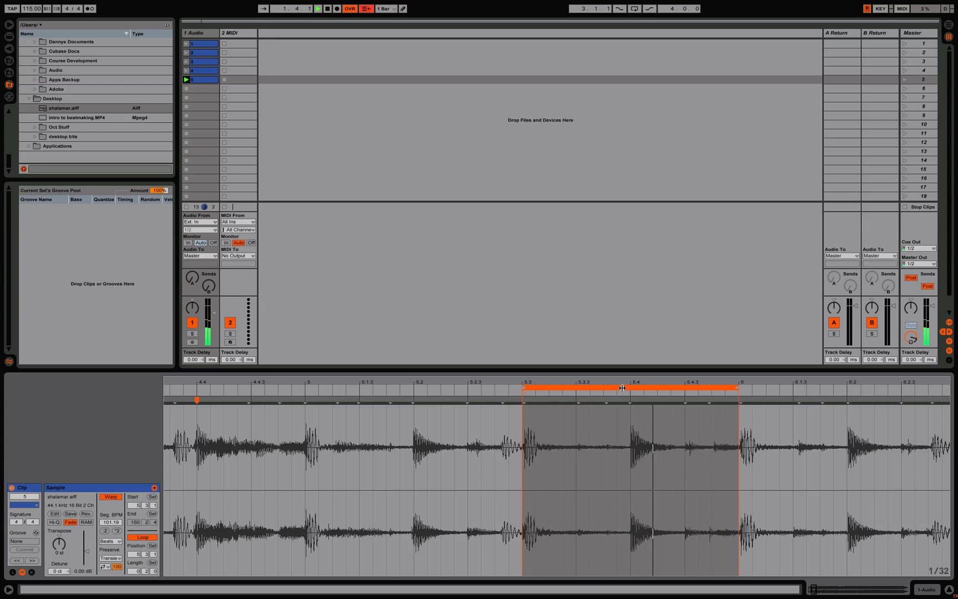
left_click_drag(625, 381, 455, 382)
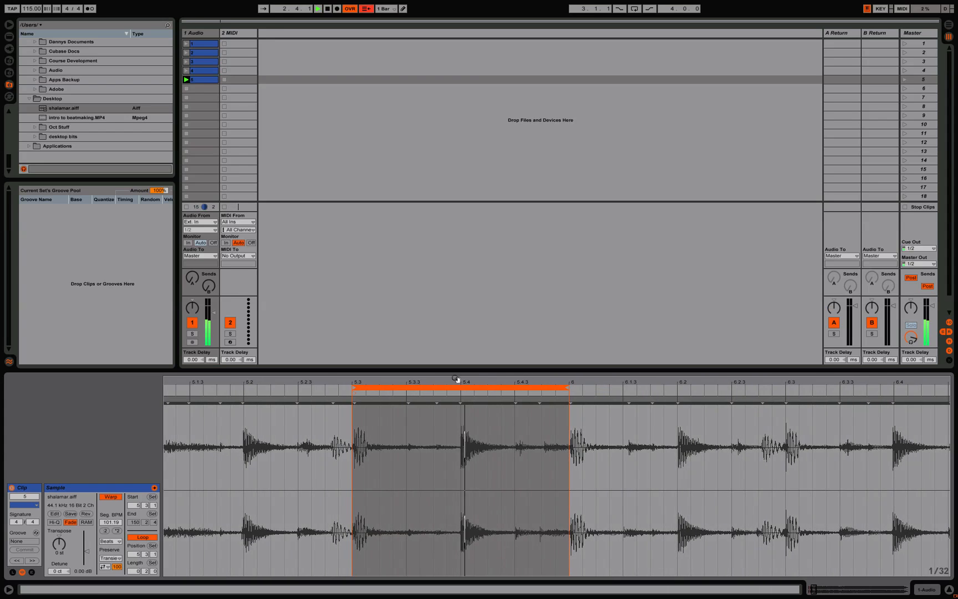
key("space")
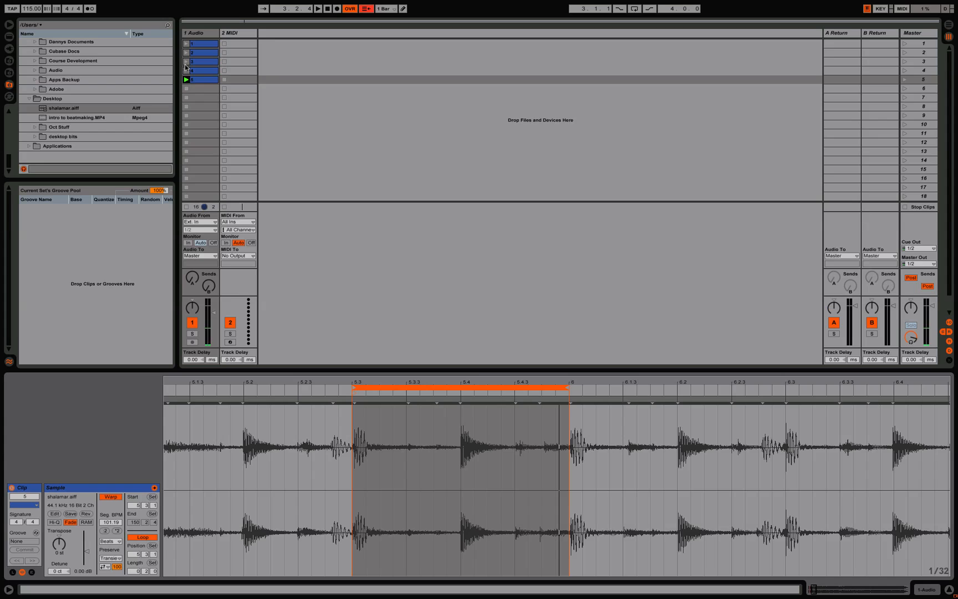
Step: Play clips 3, 2 and 5 alternately to compare the fifth loop with the earlier ones
left_click(186, 71)
left_click(186, 63)
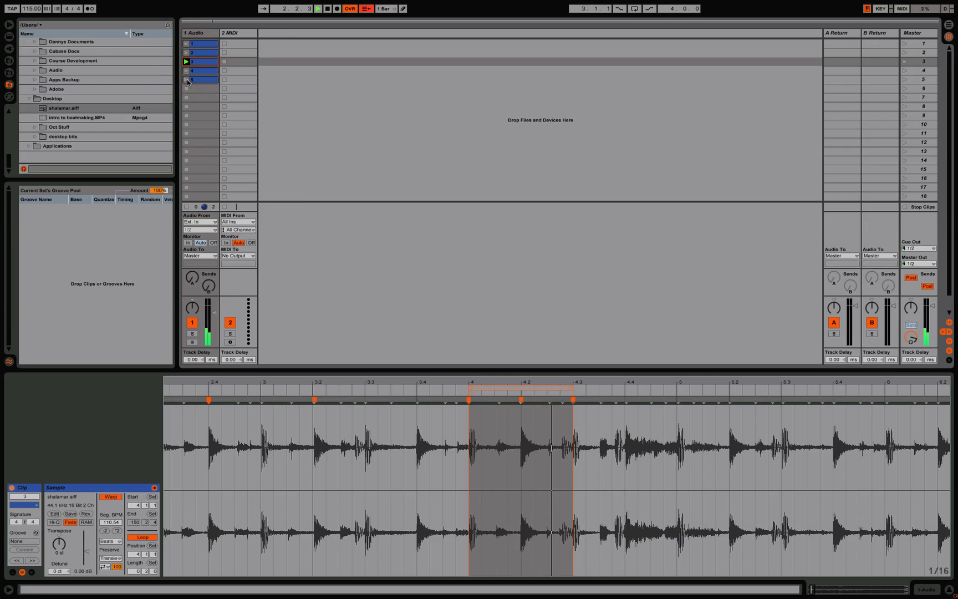
left_click(187, 80)
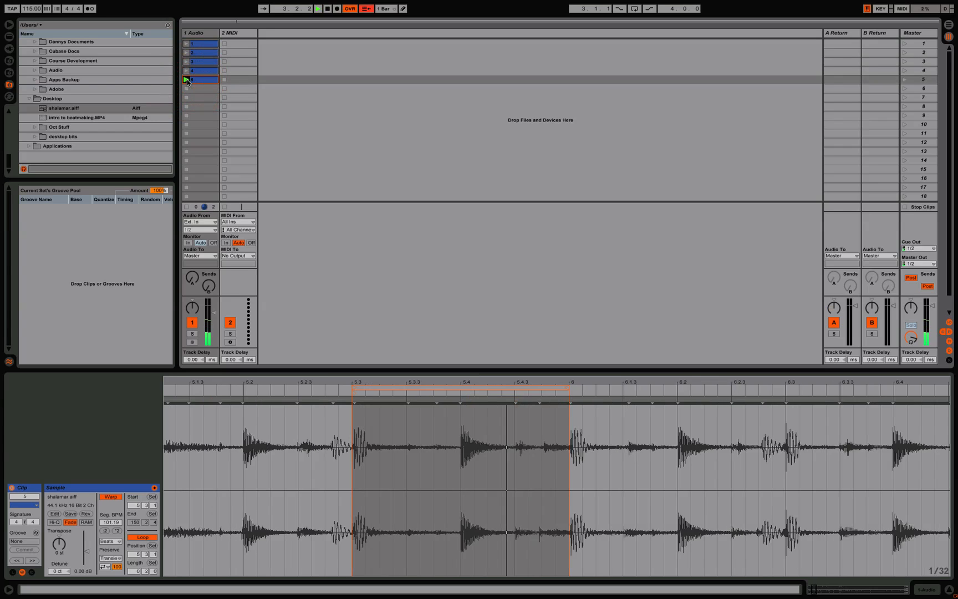
left_click(187, 62)
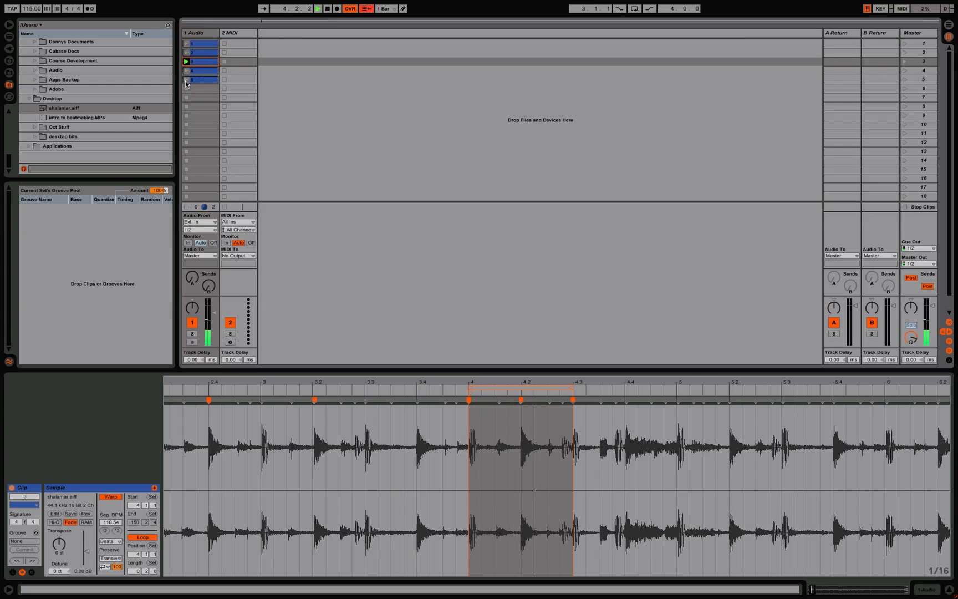
left_click(187, 52)
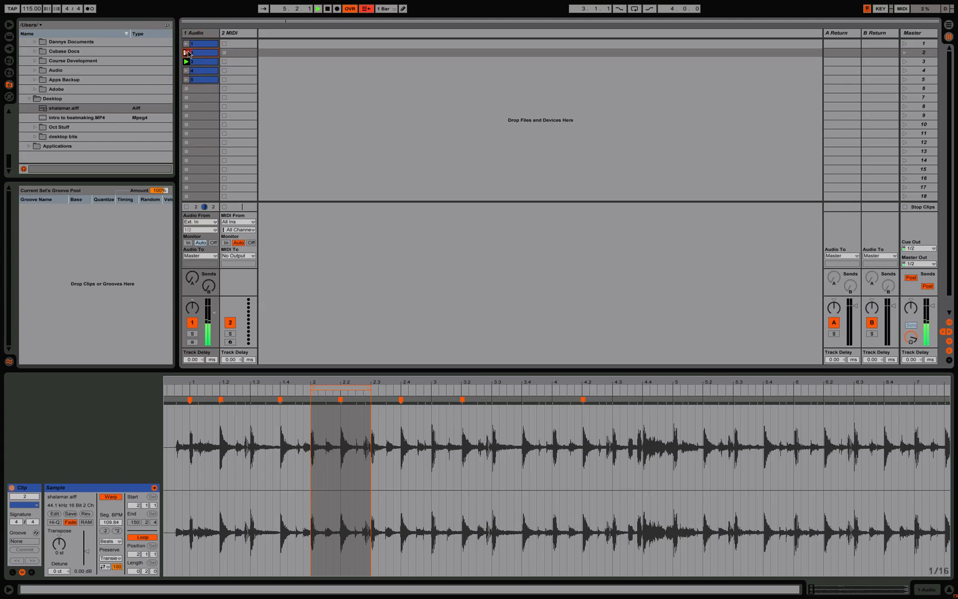
left_click(187, 80)
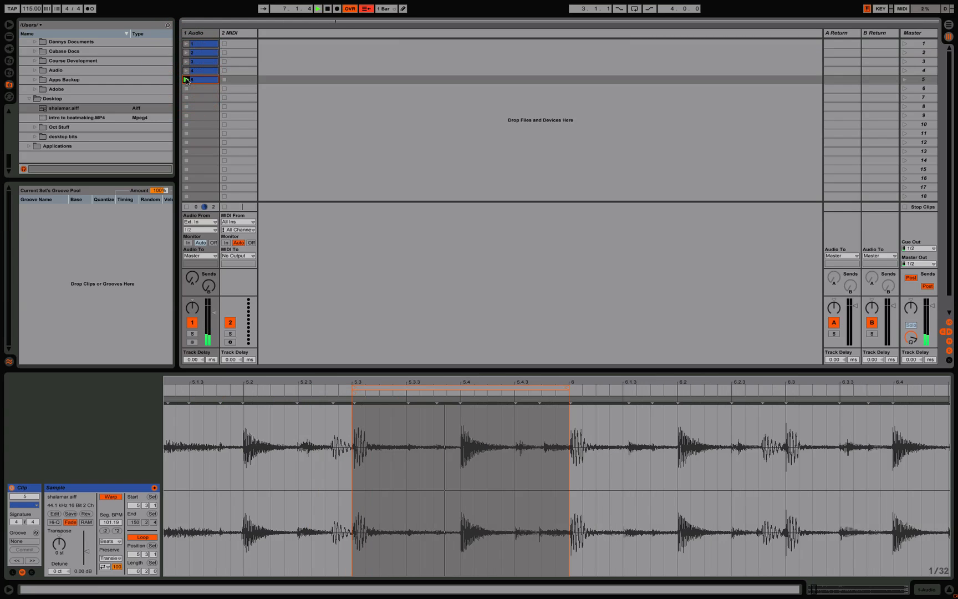
Step: Audition clip 5's loop region at 6 through 6.3 and 7 through 7.3, and move it to 7.3 through 8
left_click_drag(435, 387, 650, 391)
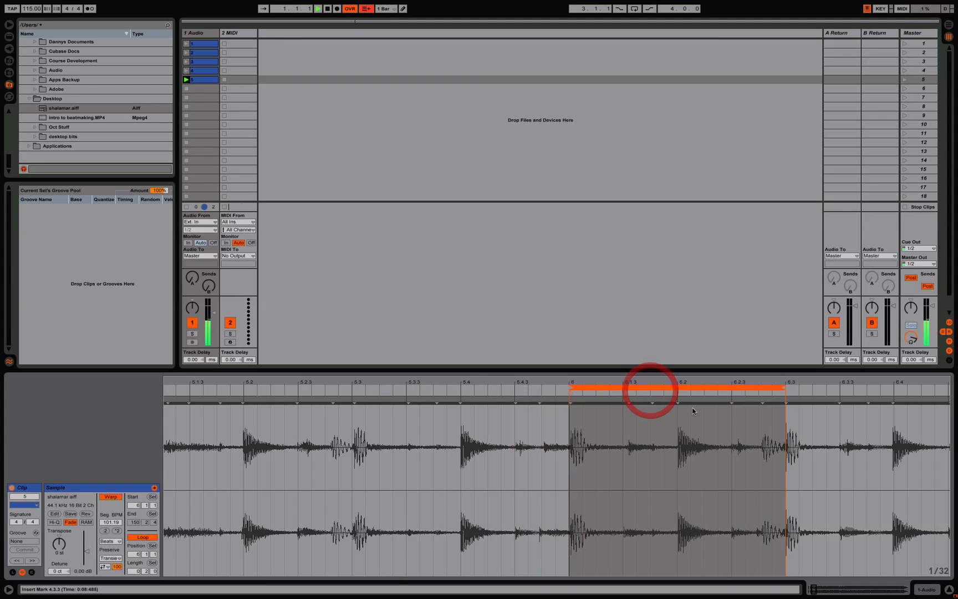
scroll(705, 404, "right", 5)
left_click_drag(420, 388, 744, 400)
scroll(766, 422, "right", 6)
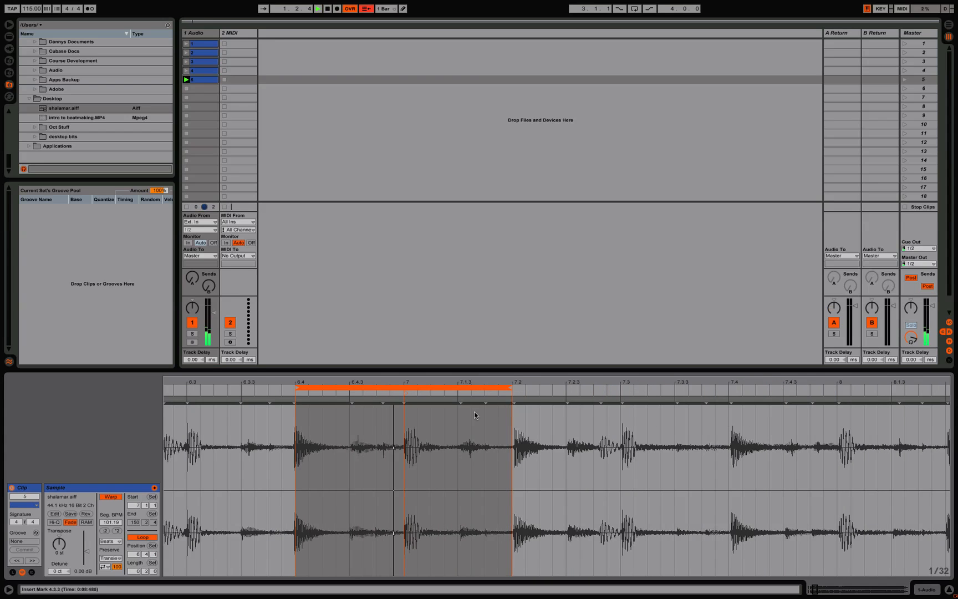
left_click_drag(387, 388, 496, 390)
key("space")
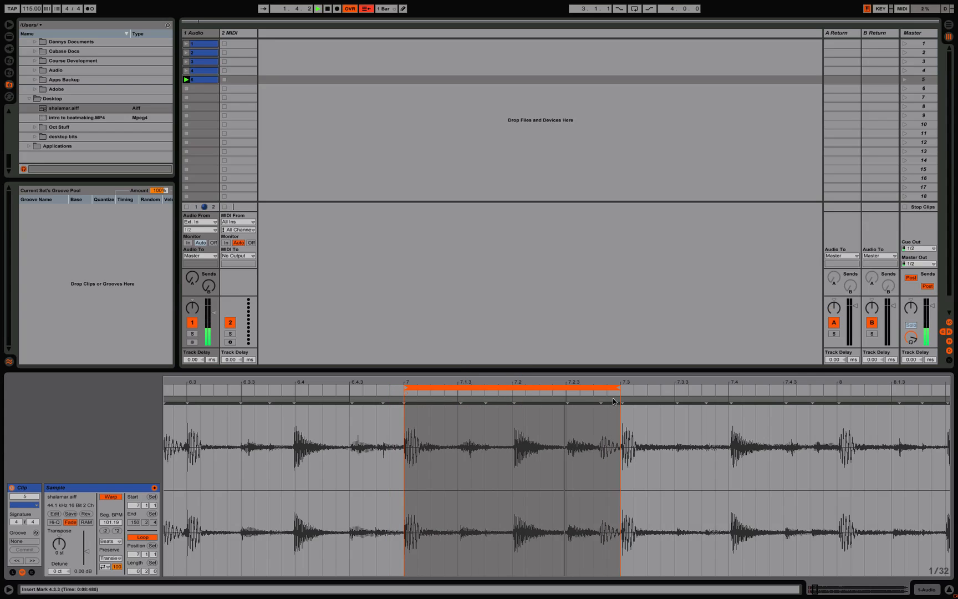
scroll(517, 389, "right", 4)
mouse_move(406, 388)
left_mouse_down()
mouse_move(636, 397)
mouse_move(608, 397)
mouse_move(621, 396)
left_mouse_up()
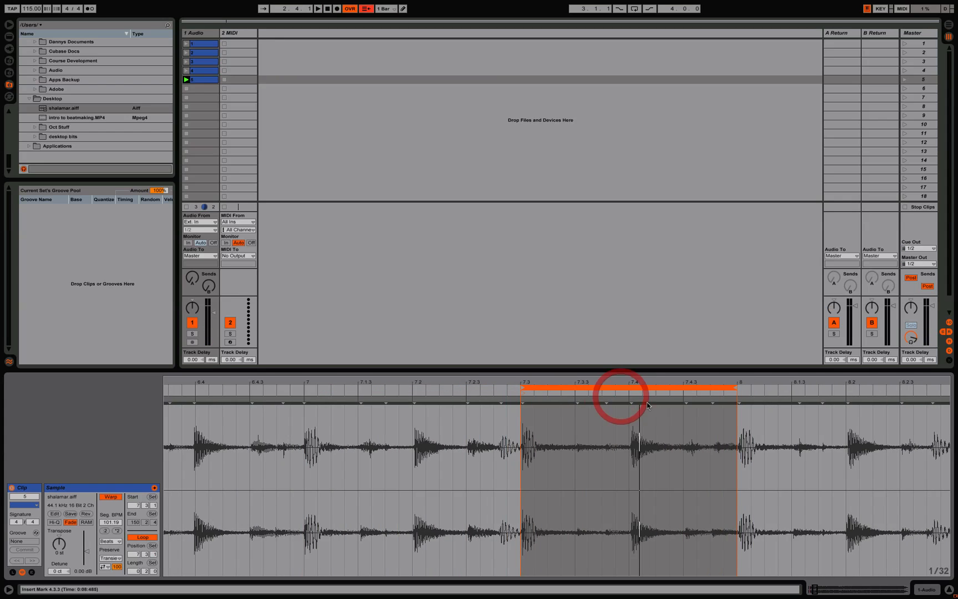
Step: Audition clip 5's loop region at 7.3 through 8 and try it at 8 through 8.3
scroll(647, 406, "right", 6)
key("space")
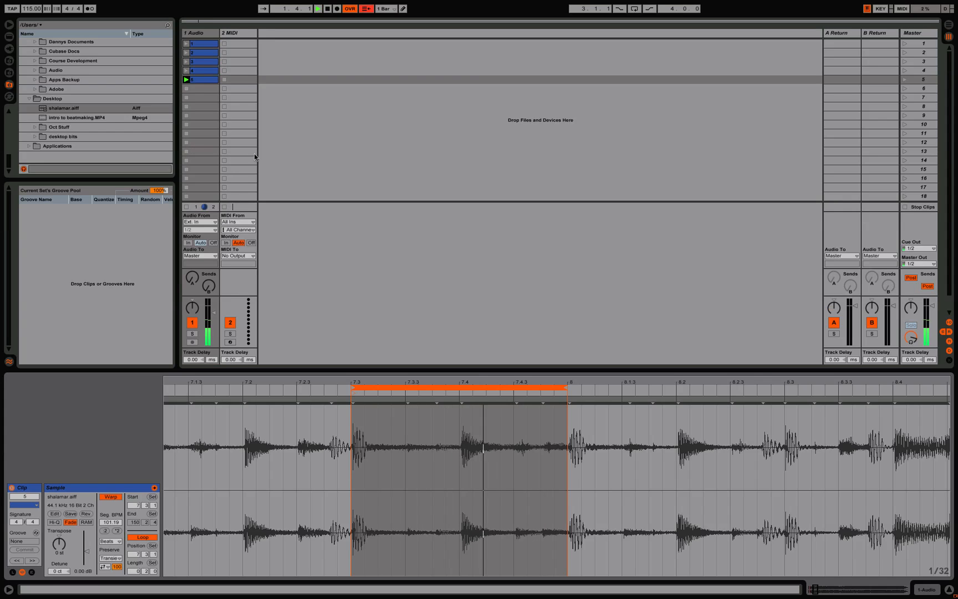
left_click_drag(430, 386, 642, 388)
scroll(622, 403, "right", 10)
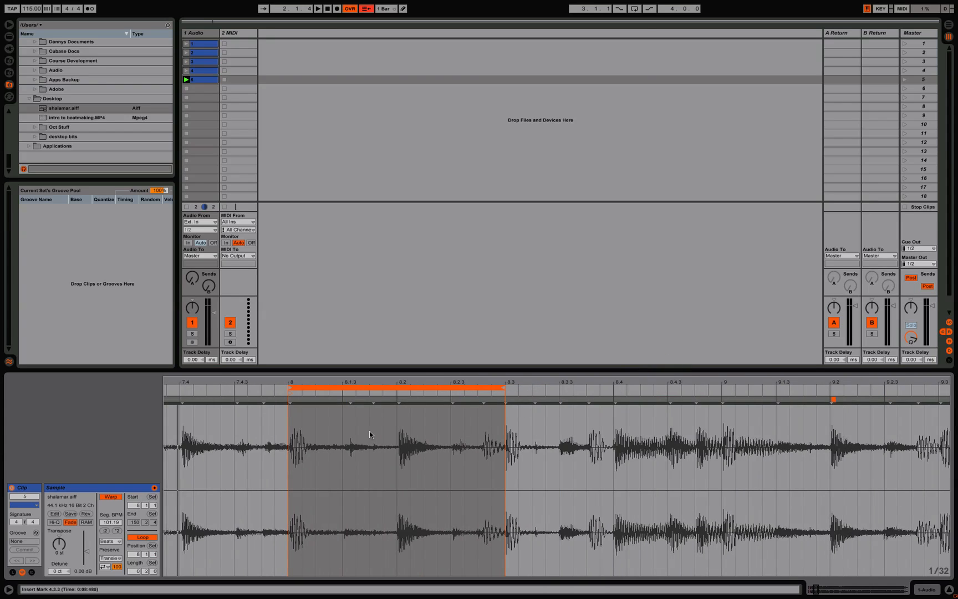
key("space")
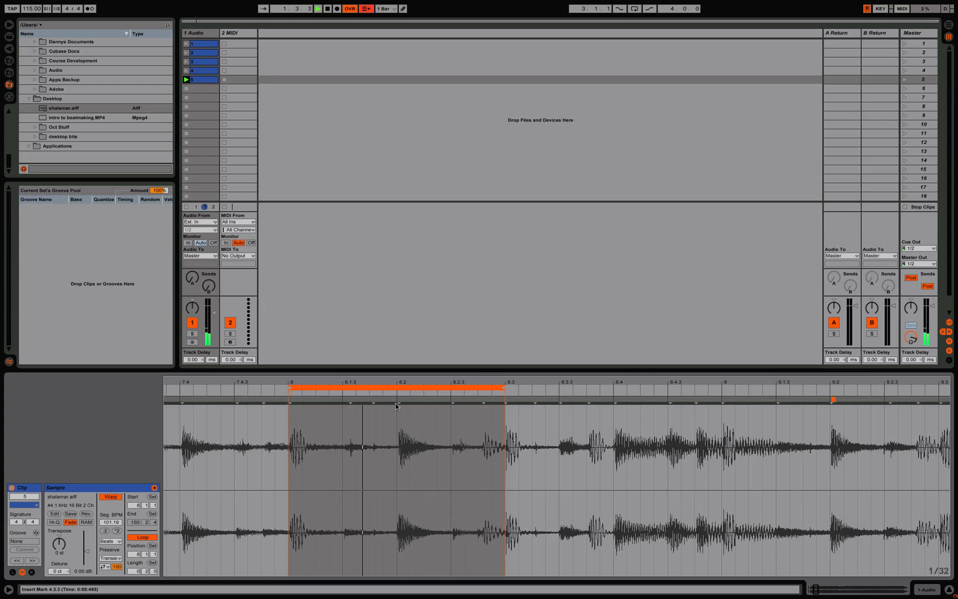
Step: Audition clip 5's loop region at 9.3 through 10, and move it to 10 through 10.3
left_click_drag(391, 387, 726, 386)
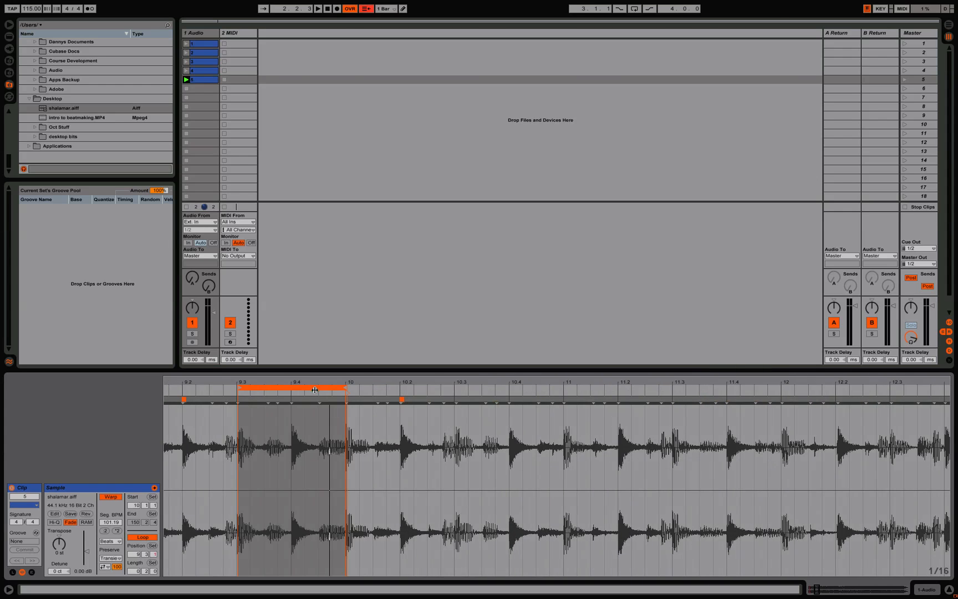
left_click(313, 388)
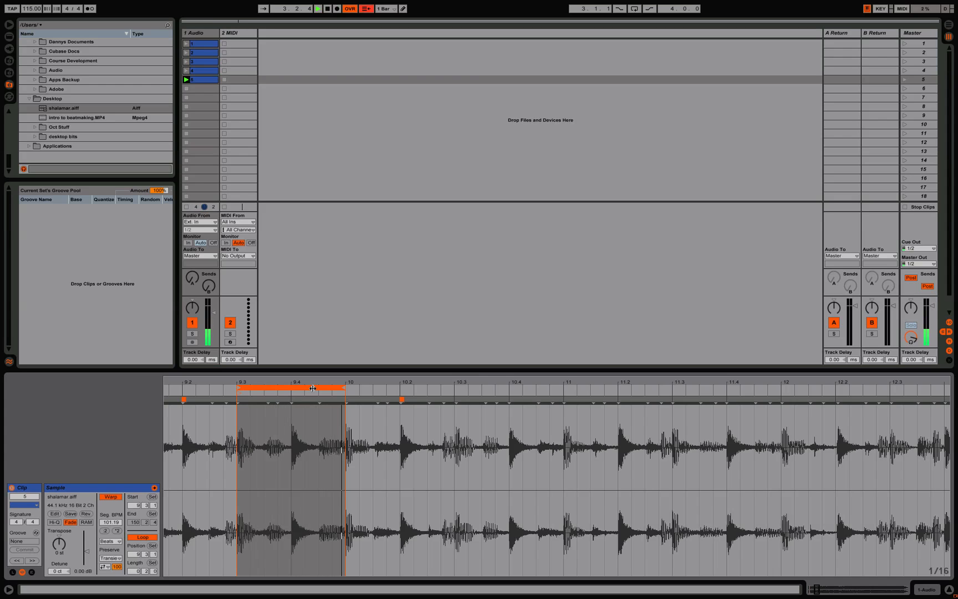
left_click_drag(326, 387, 416, 388)
key("space")
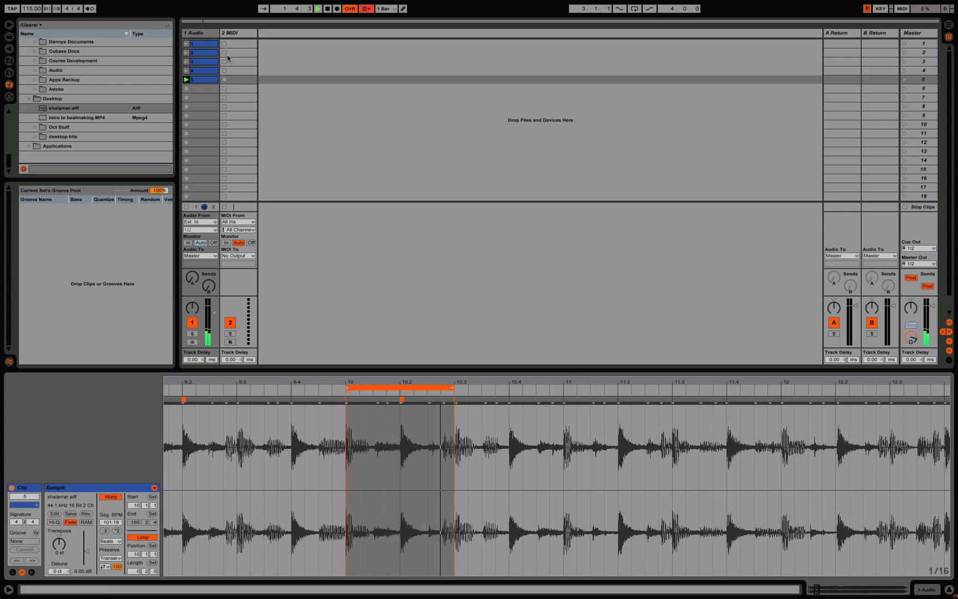
Step: Add an Auto Filter to the 1 Audio track and lower its cutoff, with Q 2.47, envelope 62.5 and attack 4.37 ms
left_click(194, 32)
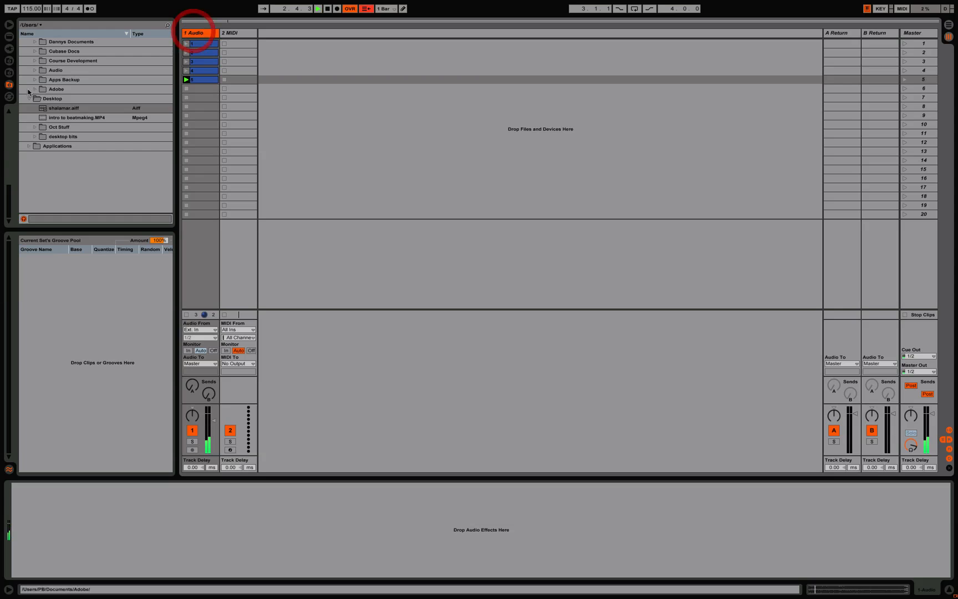
left_click(9, 36)
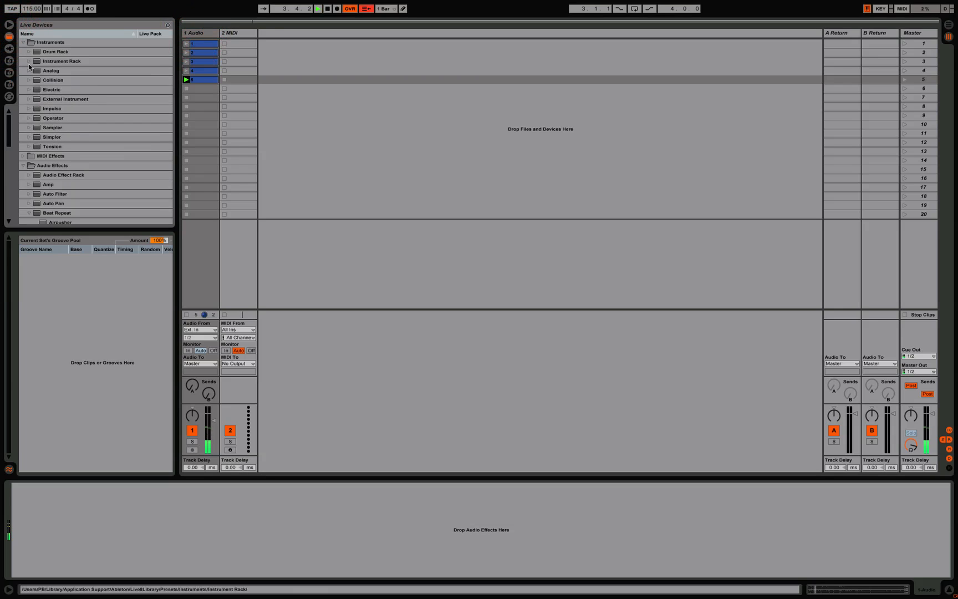
double_click(57, 194)
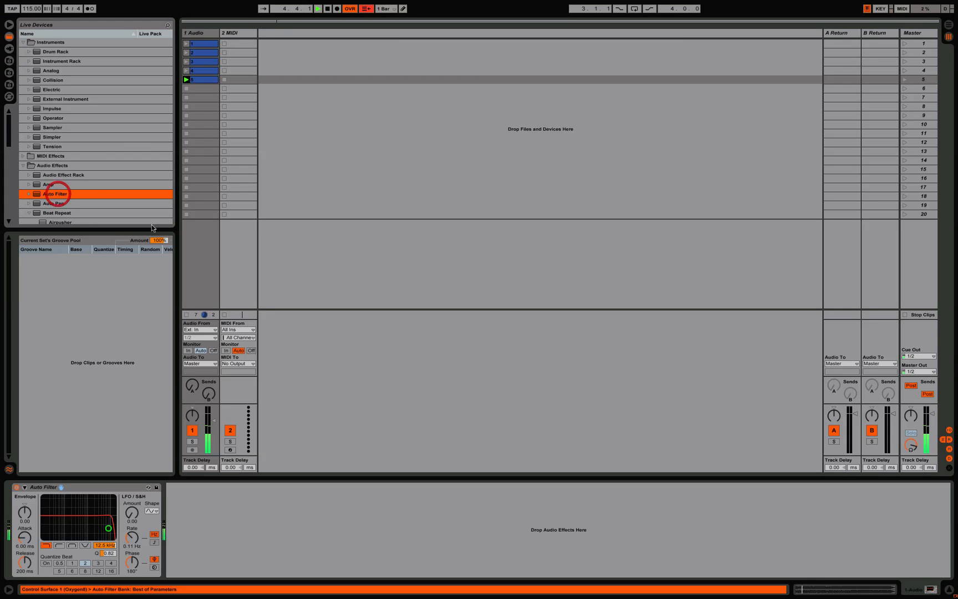
left_click_drag(107, 532, 101, 523)
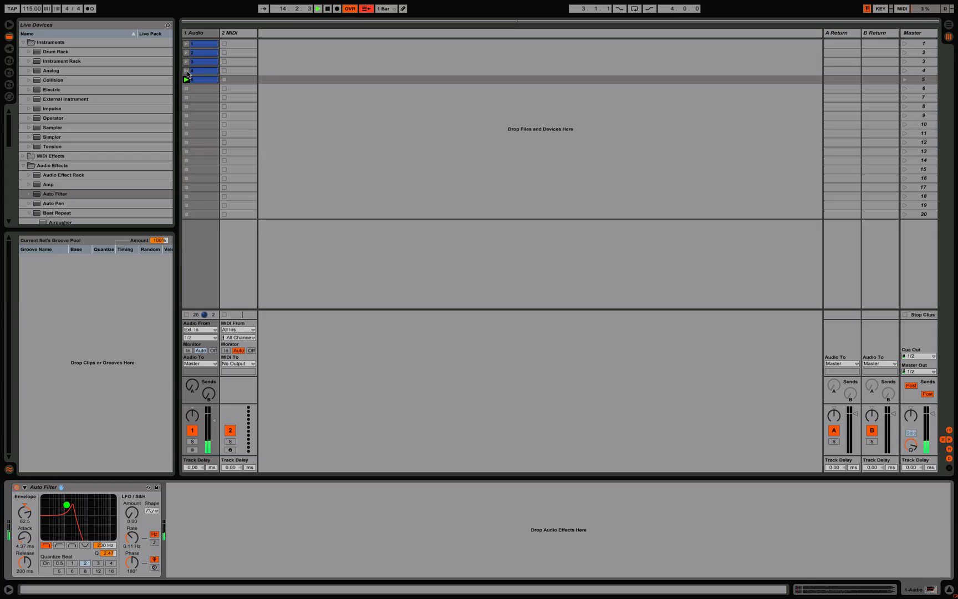
Step: Launch clips 4 and 5 through the filter, and open the Auto Filter cutoff to 19.9 kHz
left_click(187, 72)
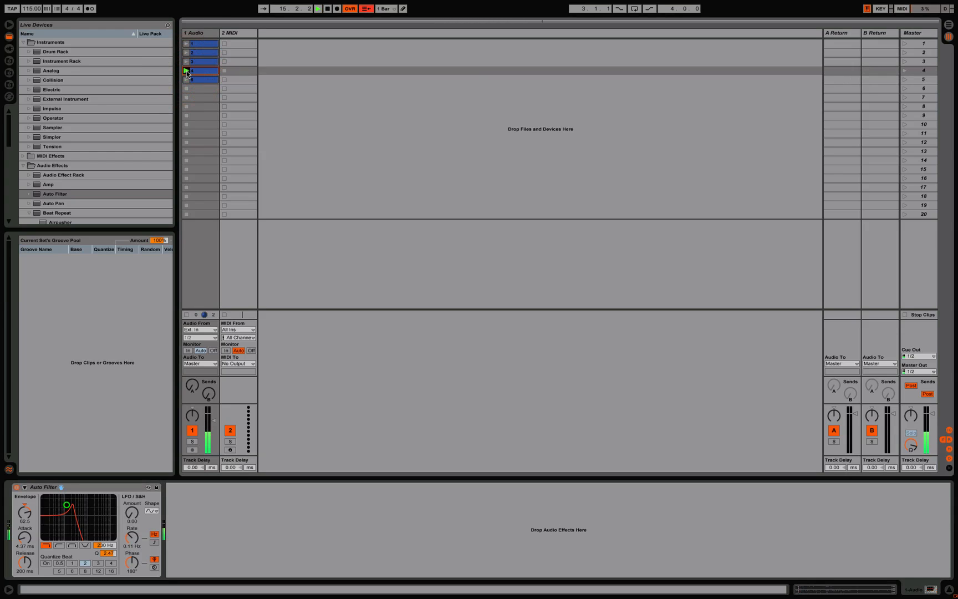
left_click(186, 79)
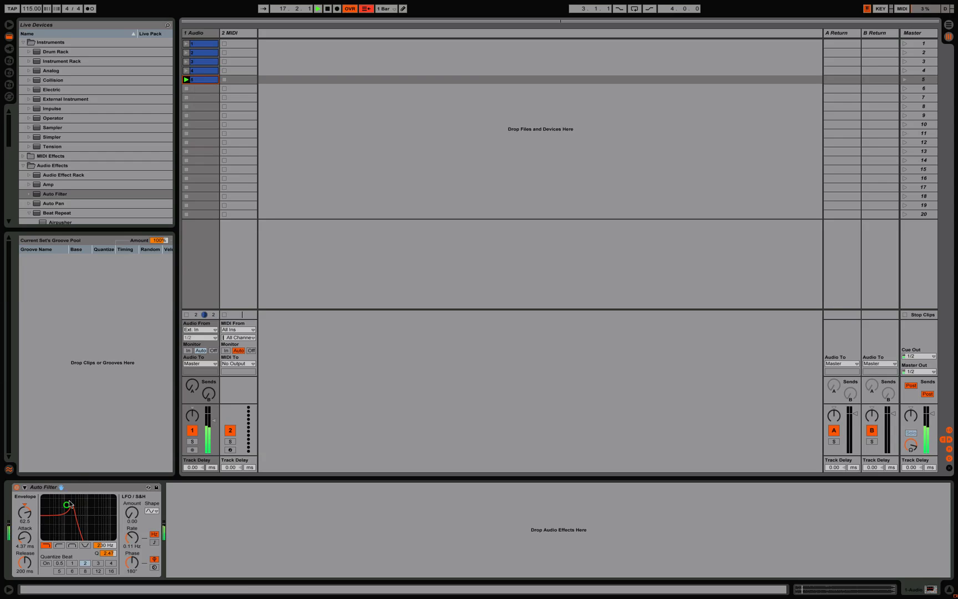
left_click_drag(70, 504, 74, 506)
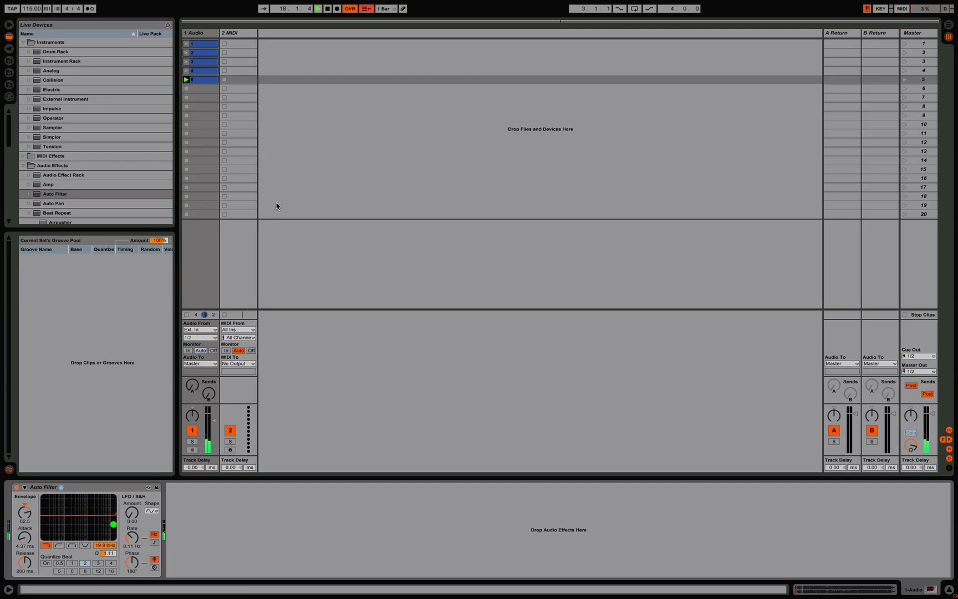
Step: Duplicate clip 5 into the slot below and rename the copy as 6
left_click(203, 80)
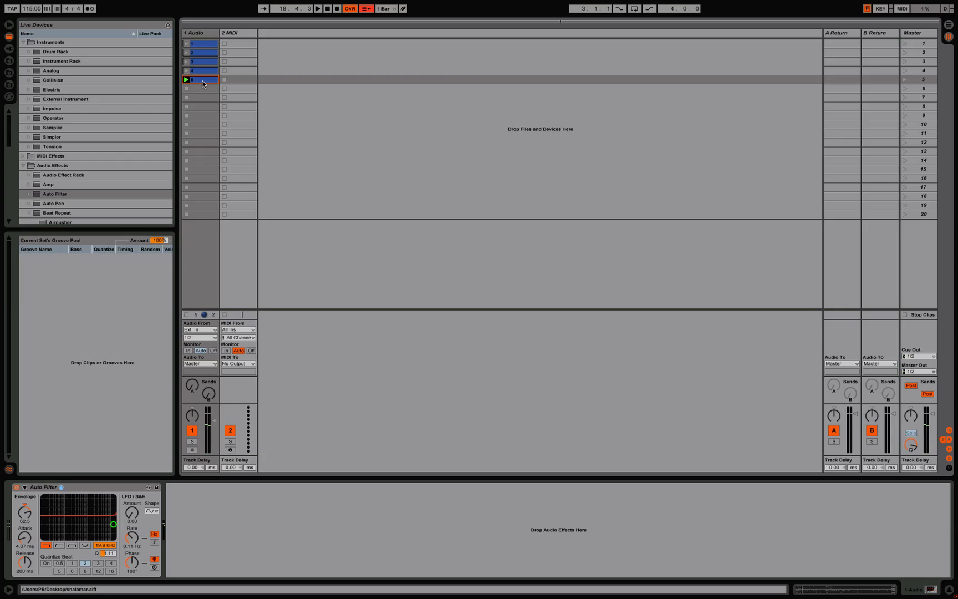
key("super+d")
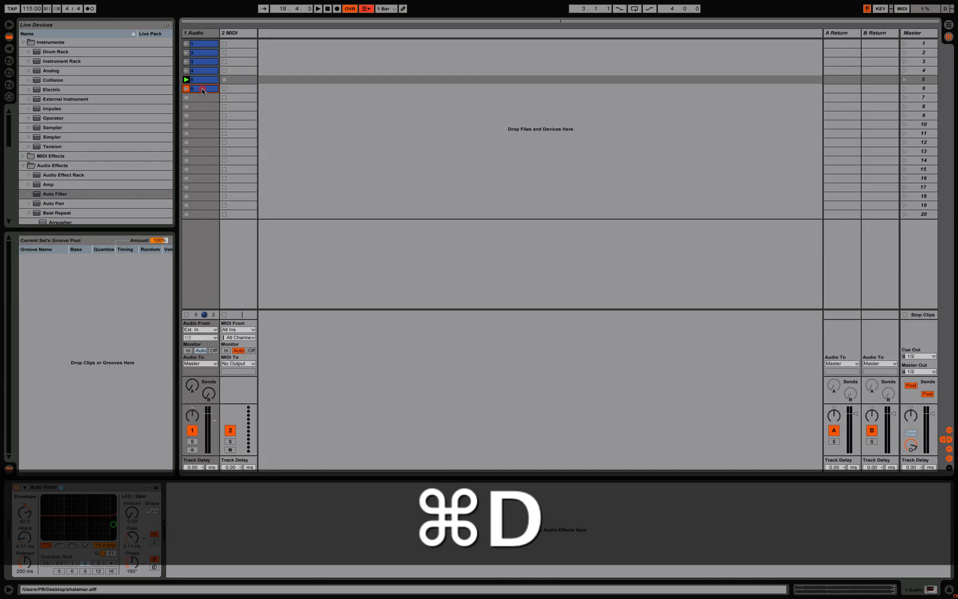
double_click(198, 89)
key("super+r")
type("6")
key("Return")
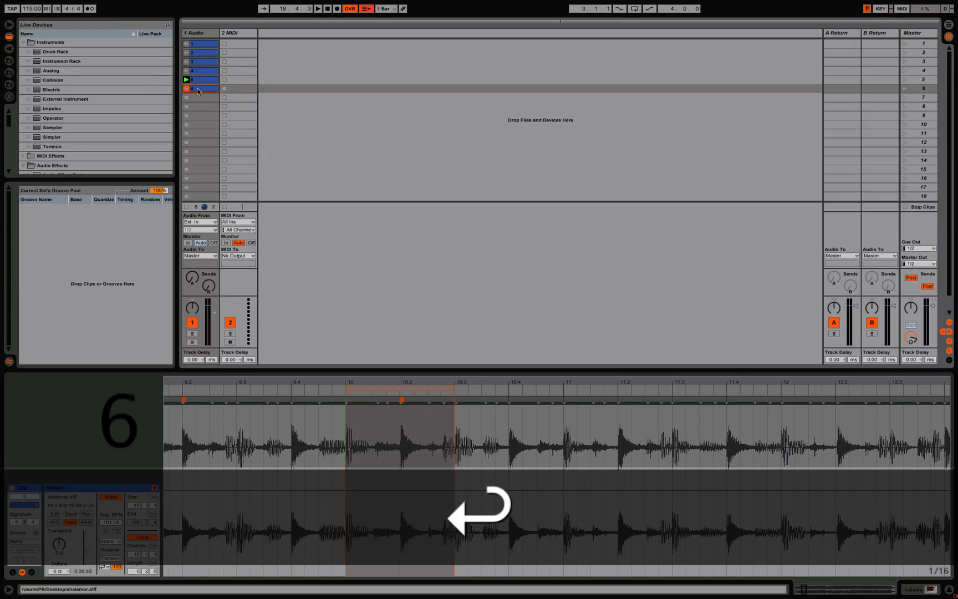
Step: Audition clip 6's loop region at 9 through 9.3, and move it to 9.3 through 10
left_click_drag(387, 382, 340, 387)
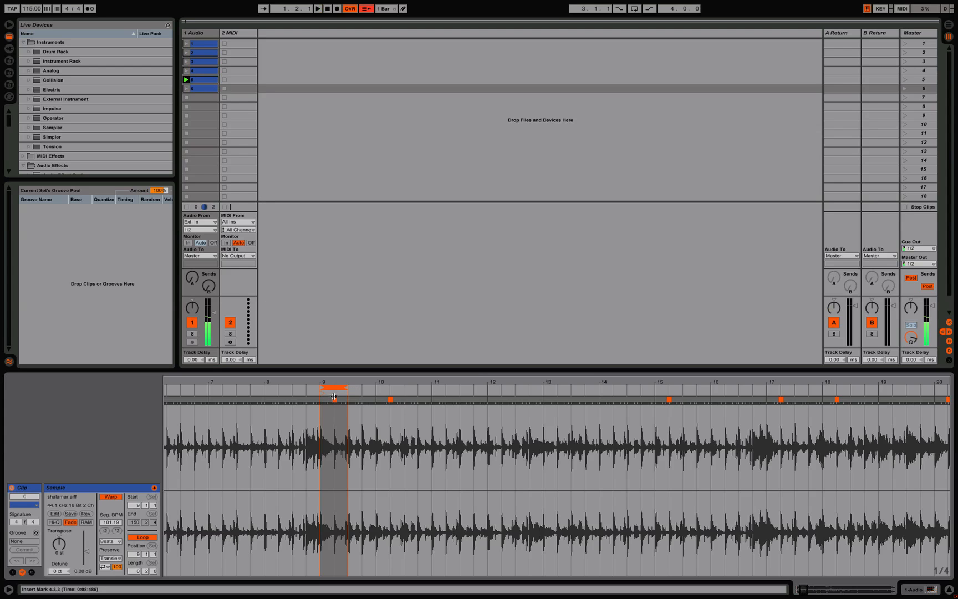
left_click(186, 89)
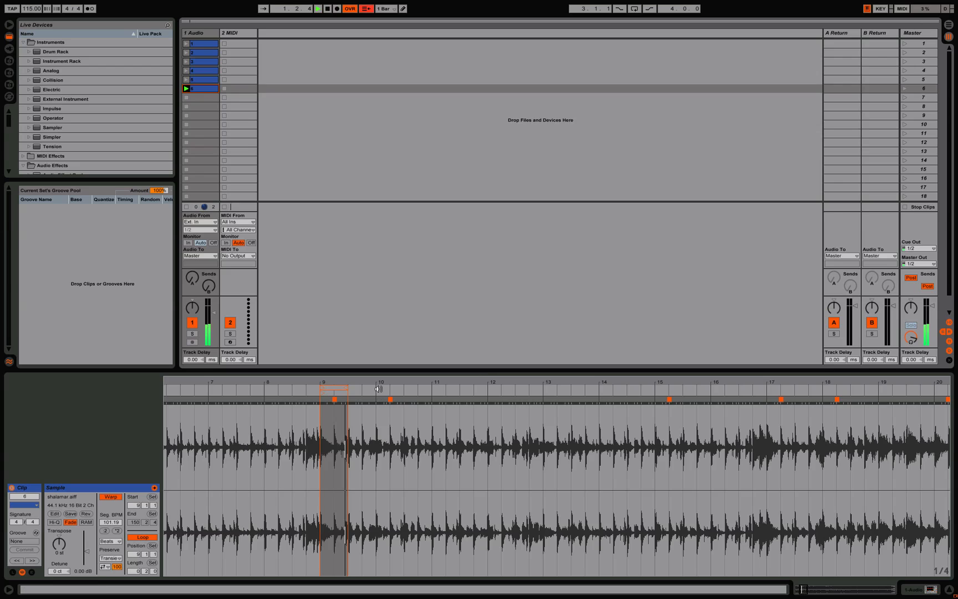
left_click_drag(360, 389, 364, 389)
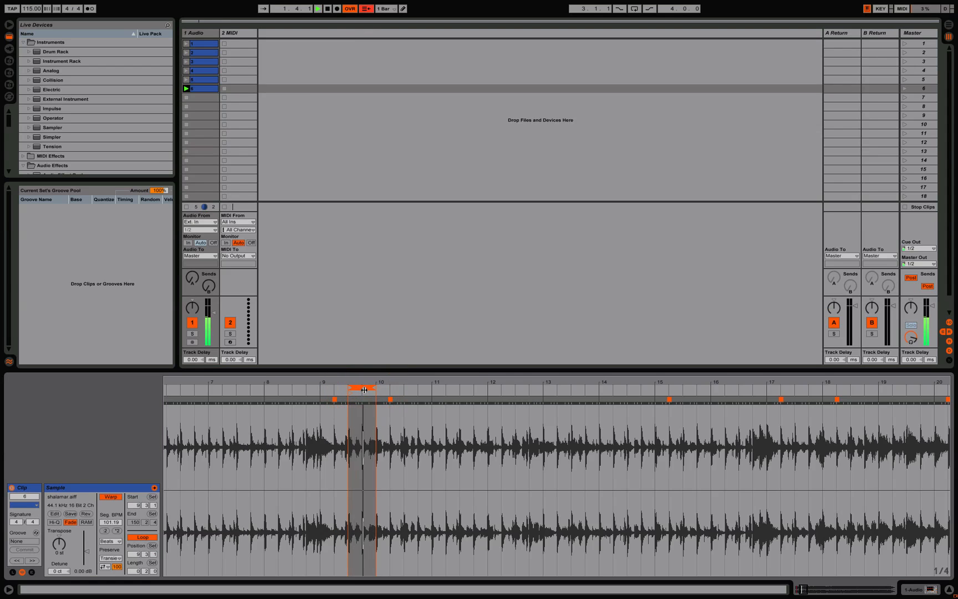
left_click_drag(360, 382, 359, 424)
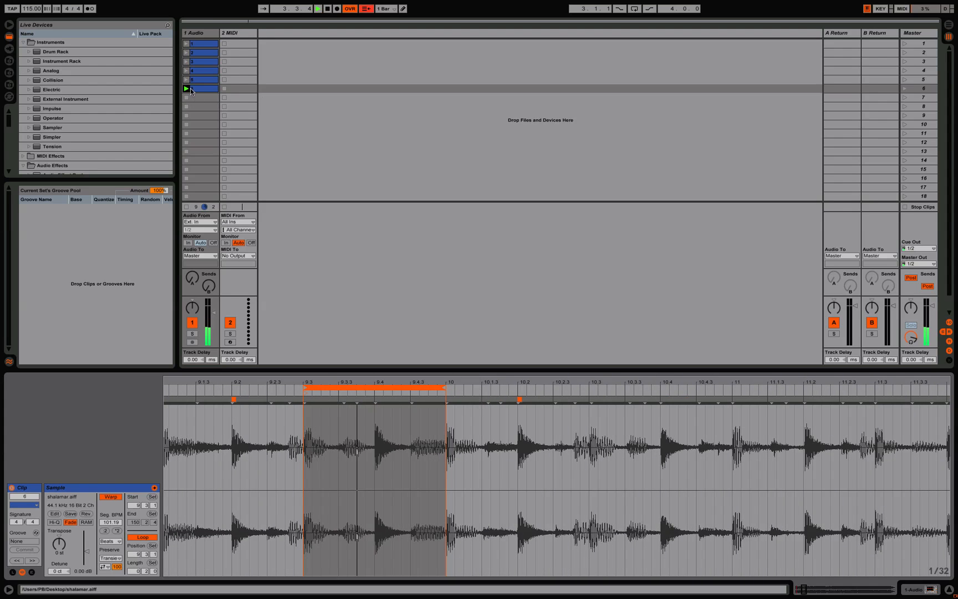
Step: Play clips 5 and 6 alternately to compare the two loops
left_click(185, 80)
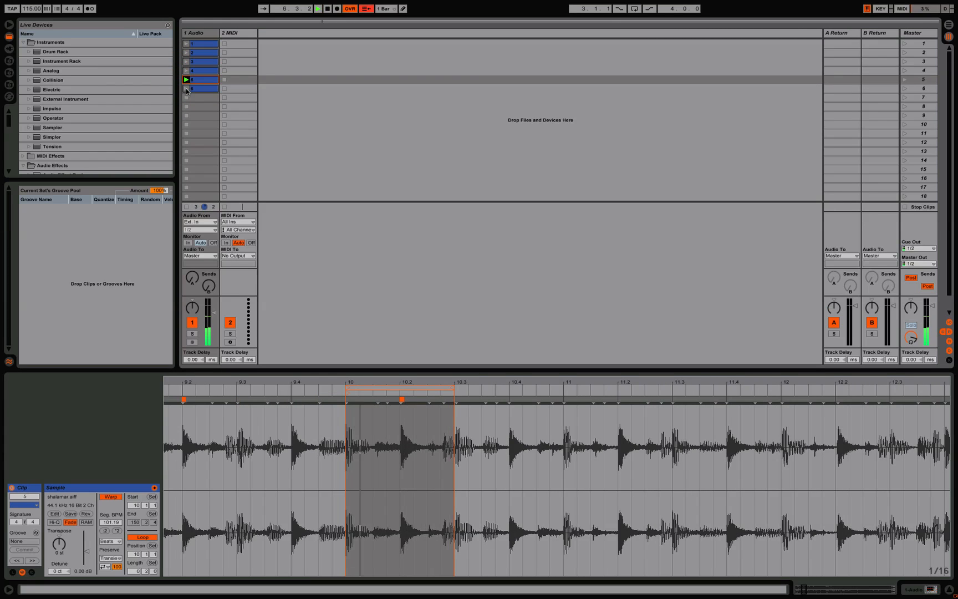
left_click(187, 90)
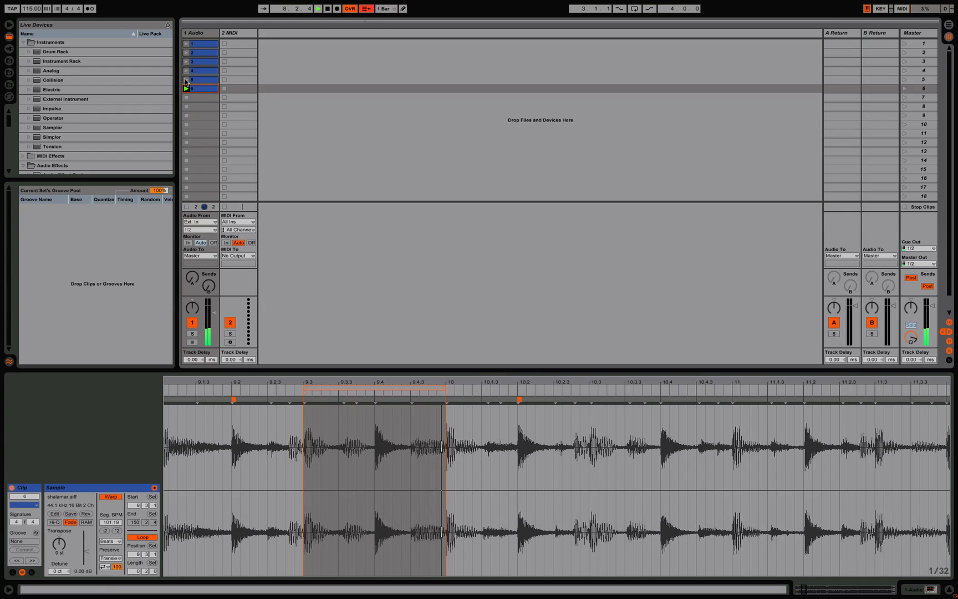
left_click(187, 79)
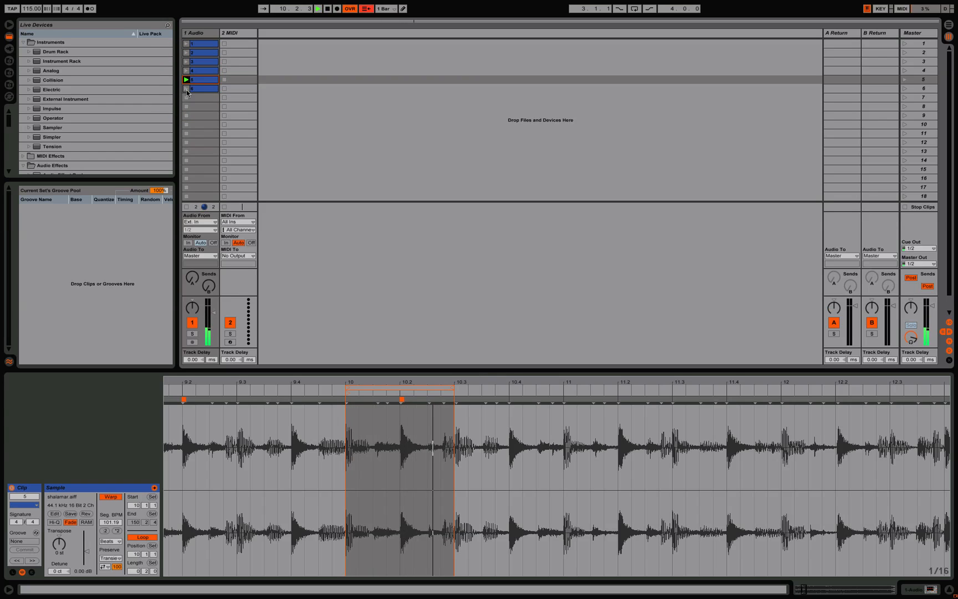
left_click(186, 89)
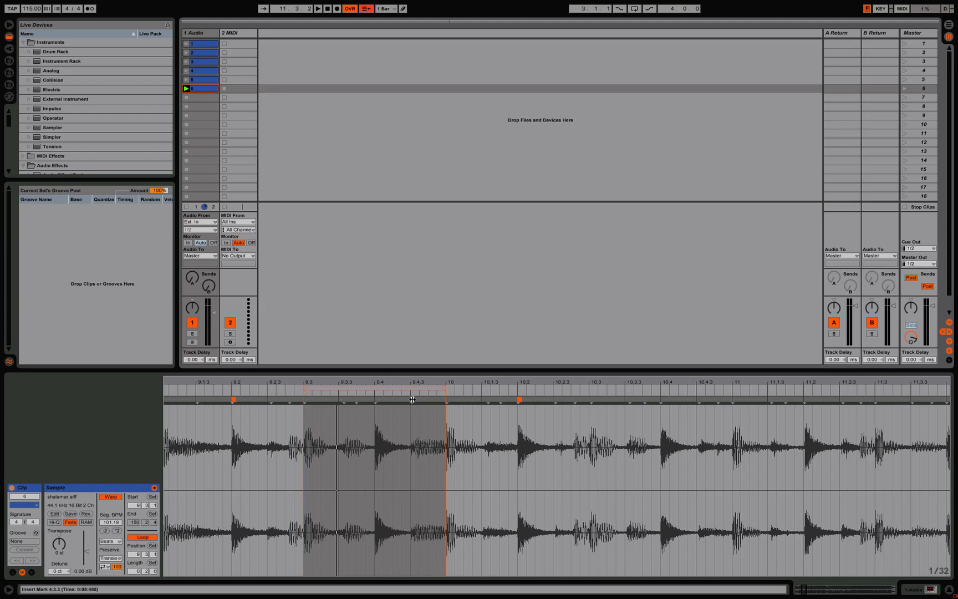
Step: Add a warp marker with its neighbouring markers at 9.4.3 in clip 6 and shift that transient to 9.4.4
key("super")
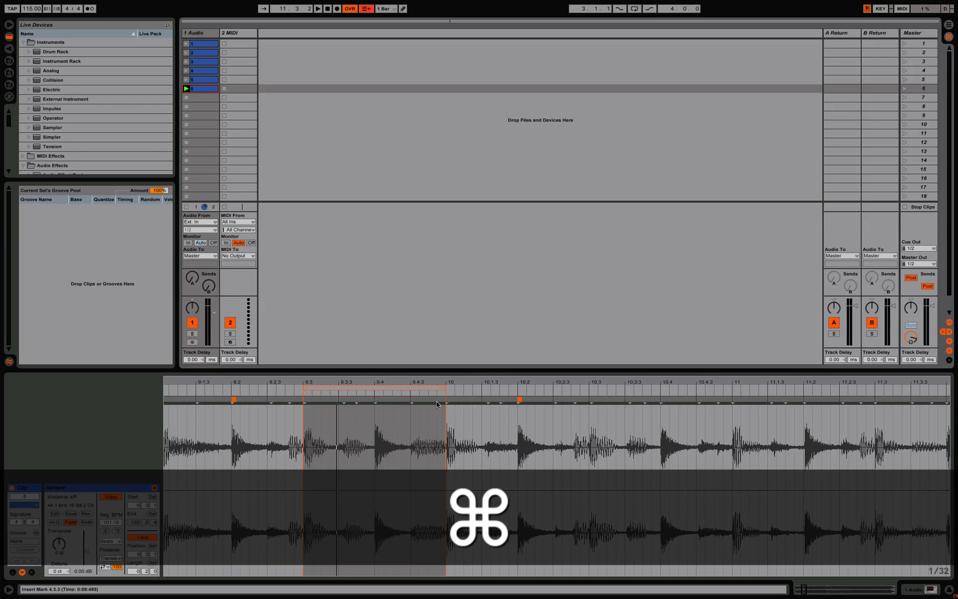
left_click(412, 399, "super")
left_click_drag(414, 399, 431, 400)
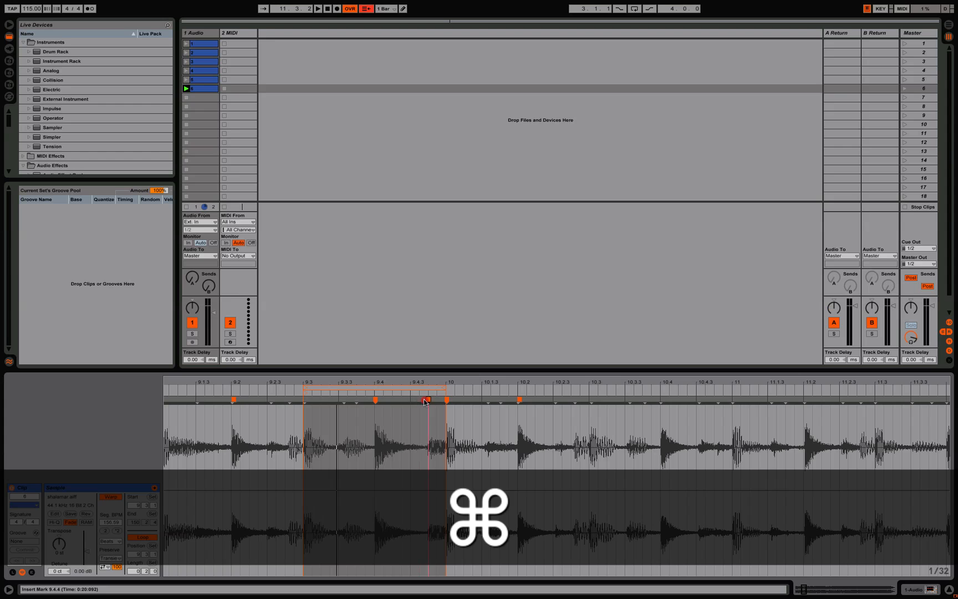
Step: Alternate between clip 5 and the rewarped clip 6 to check the new timing, and stop playback
left_click(186, 79)
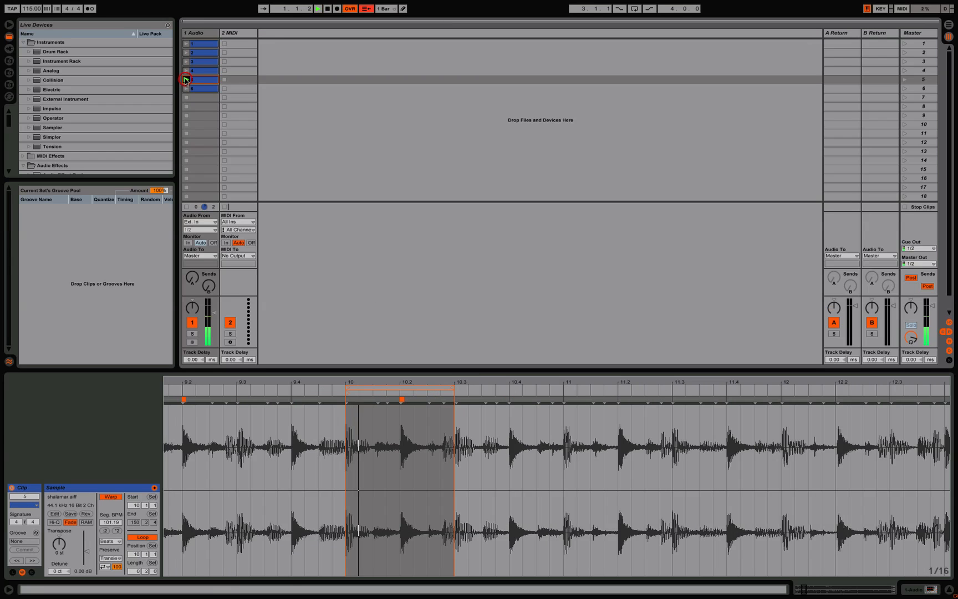
left_click(186, 88)
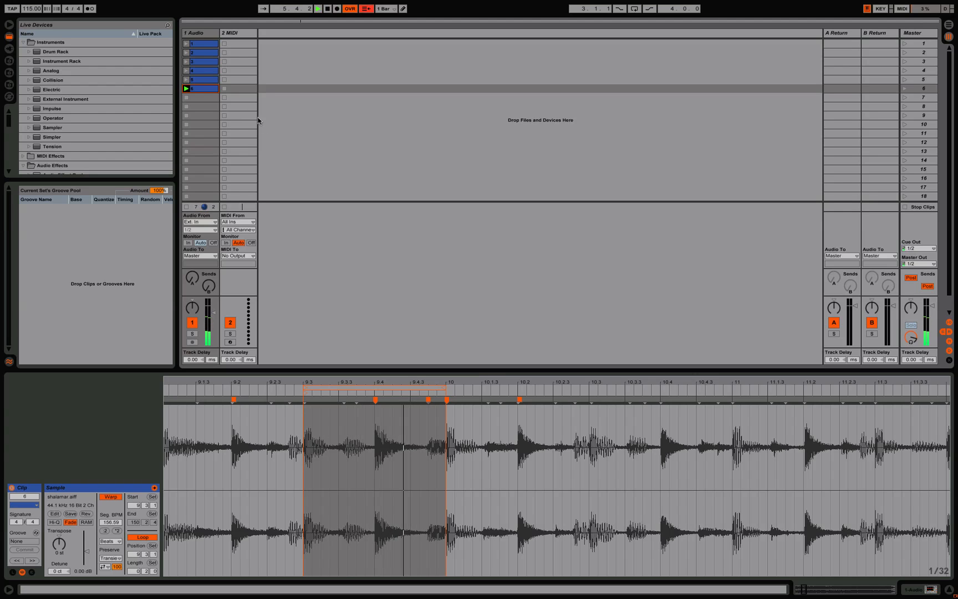
left_click(186, 80)
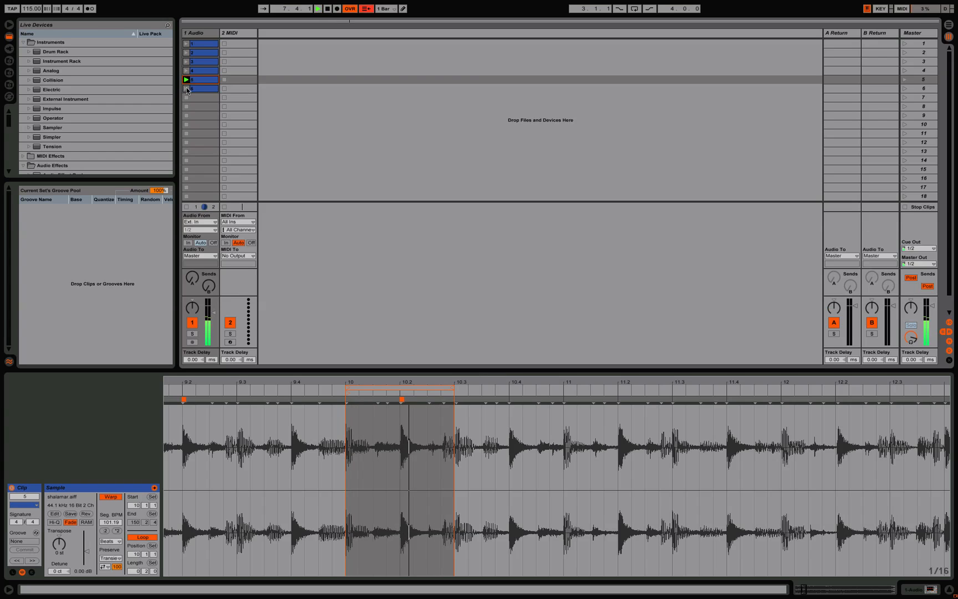
left_click(187, 88)
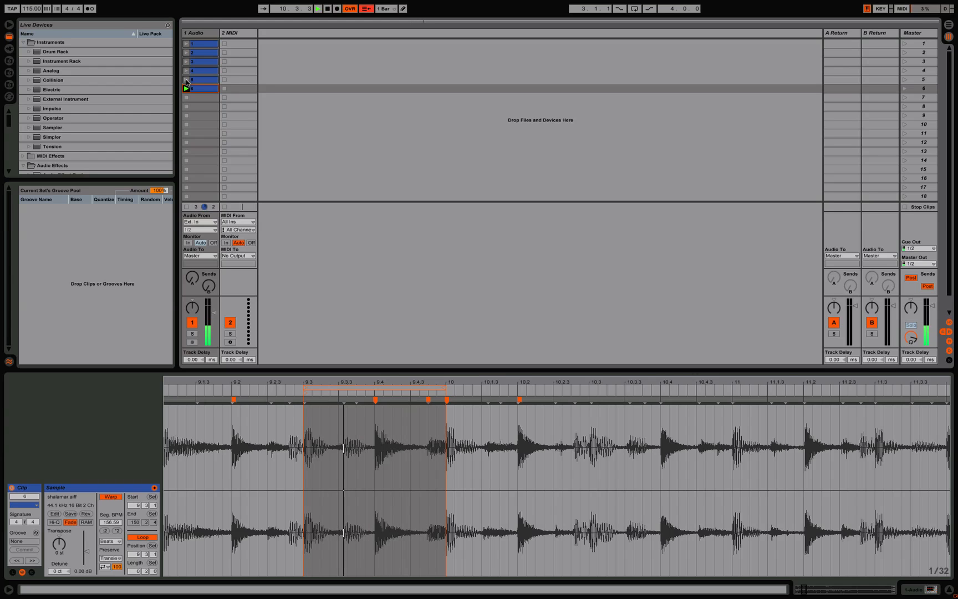
left_click(187, 80)
key("space")
Step: Colour clips 5 and 6 red and clear the selection
left_click_drag(206, 98, 208, 81)
right_click(208, 82)
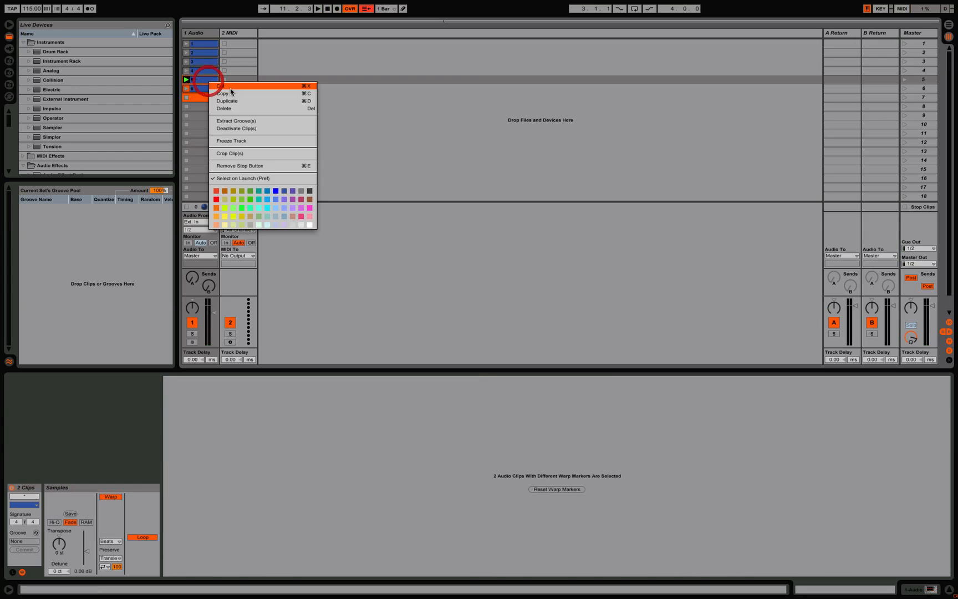
left_click(216, 199)
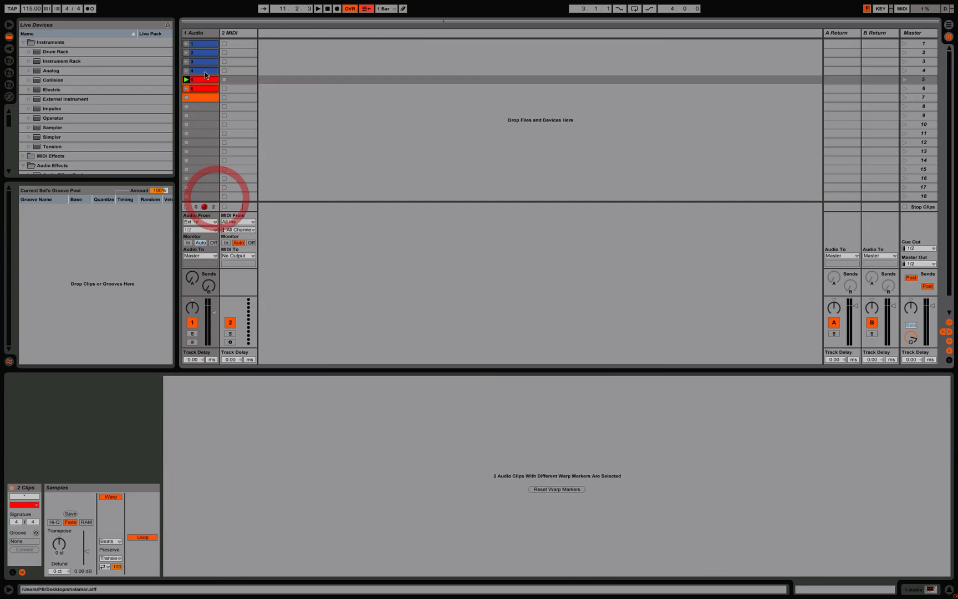
left_click(197, 115)
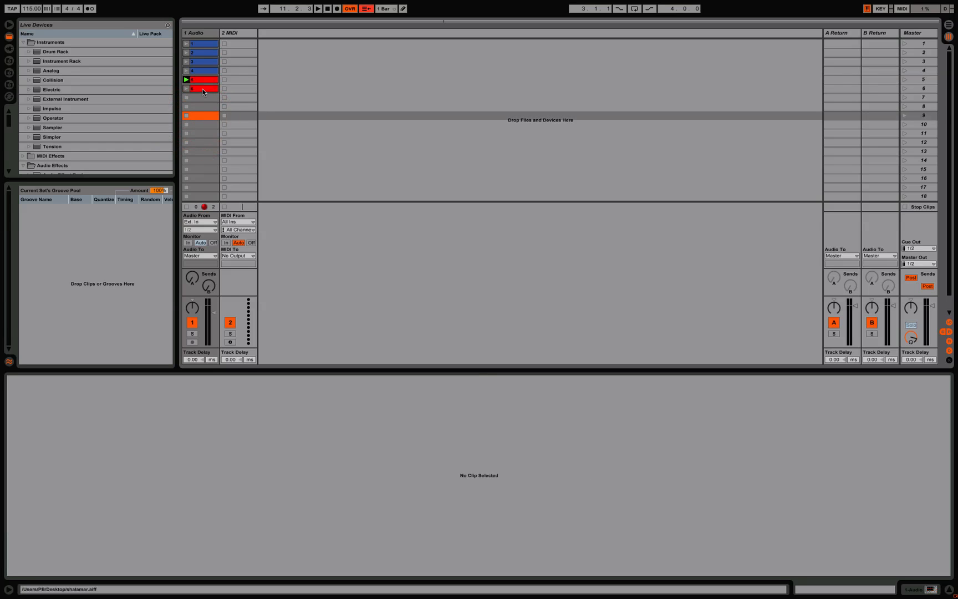
Step: Play clips 3, 5, 6 and 2 in changing order to hear how the blue and red loops combine
left_click(186, 63)
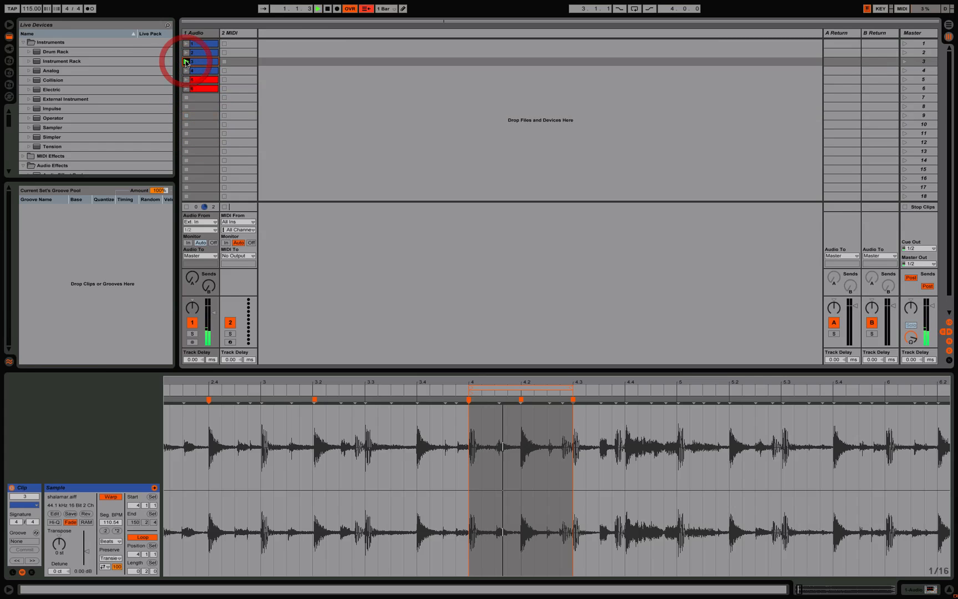
left_click(187, 82)
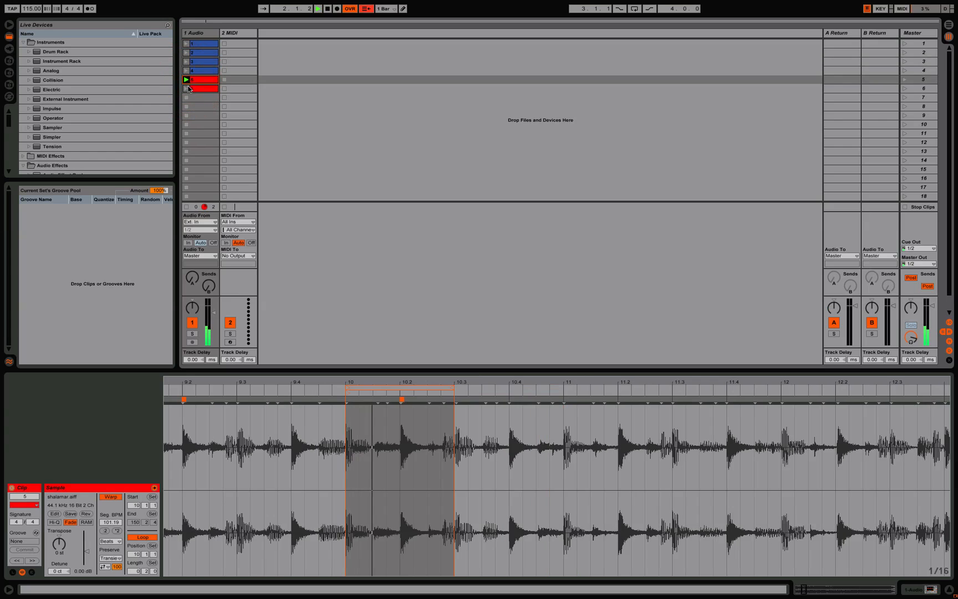
left_click(187, 64)
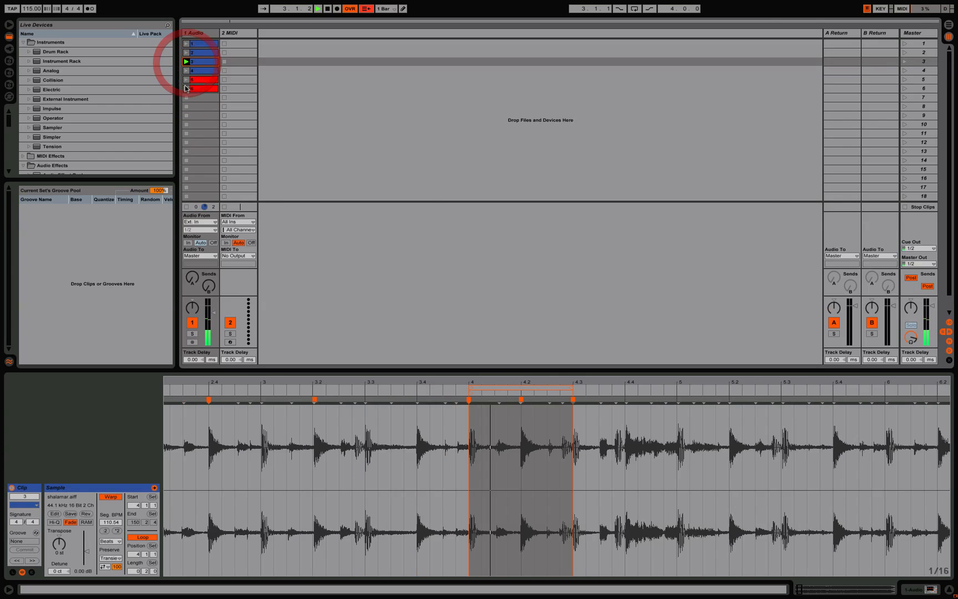
left_click(187, 81)
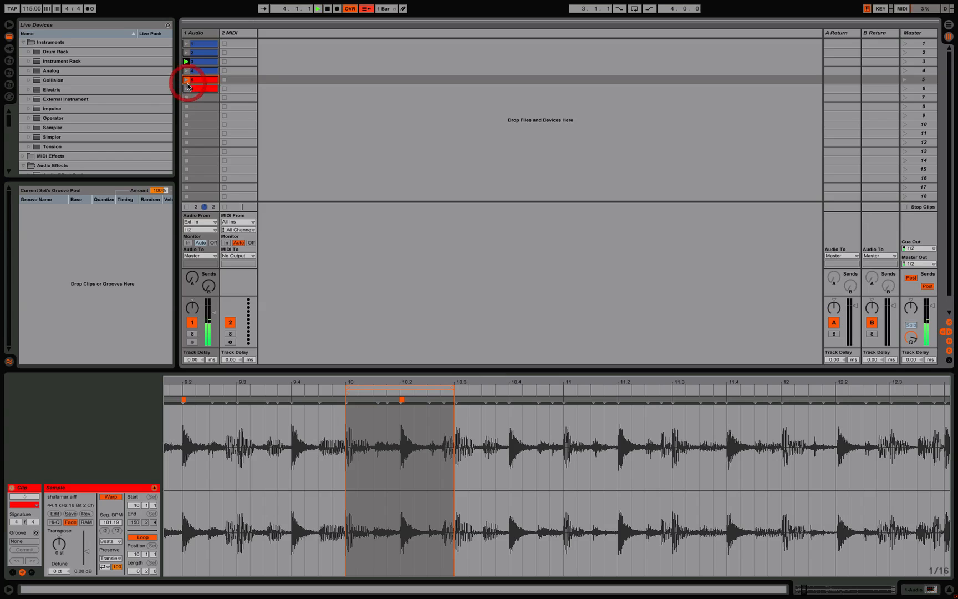
left_click(188, 82)
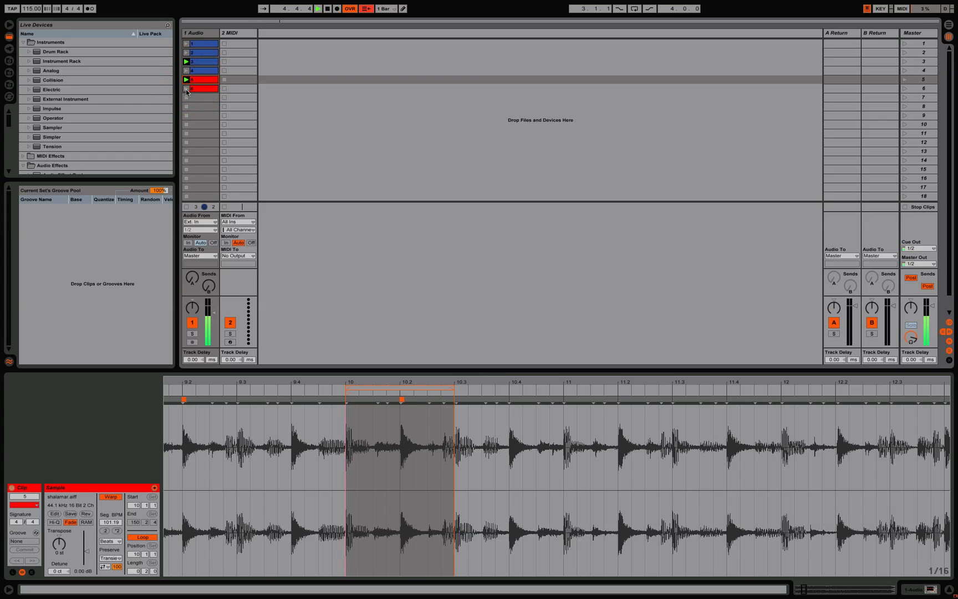
left_click(186, 90)
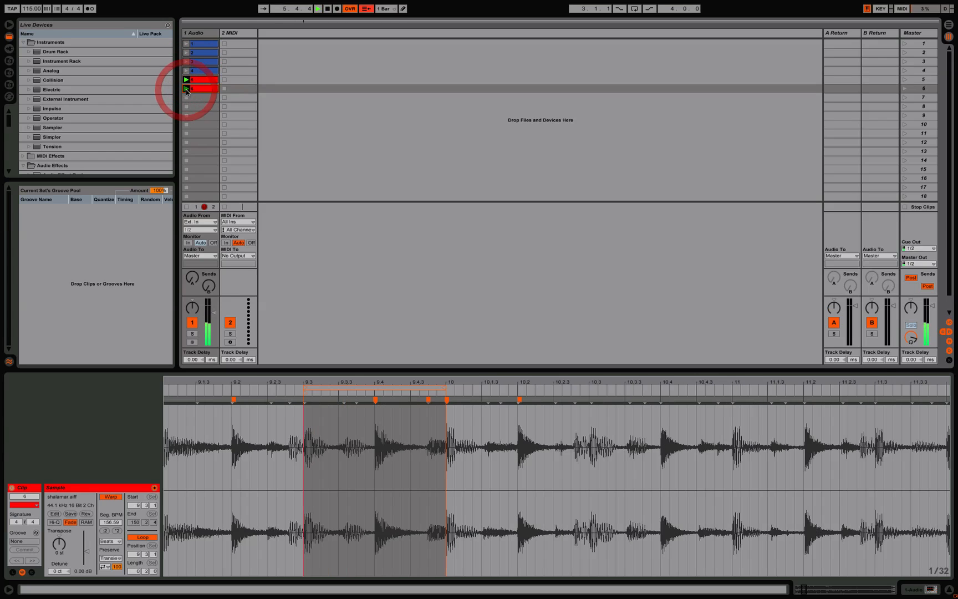
left_click(187, 53)
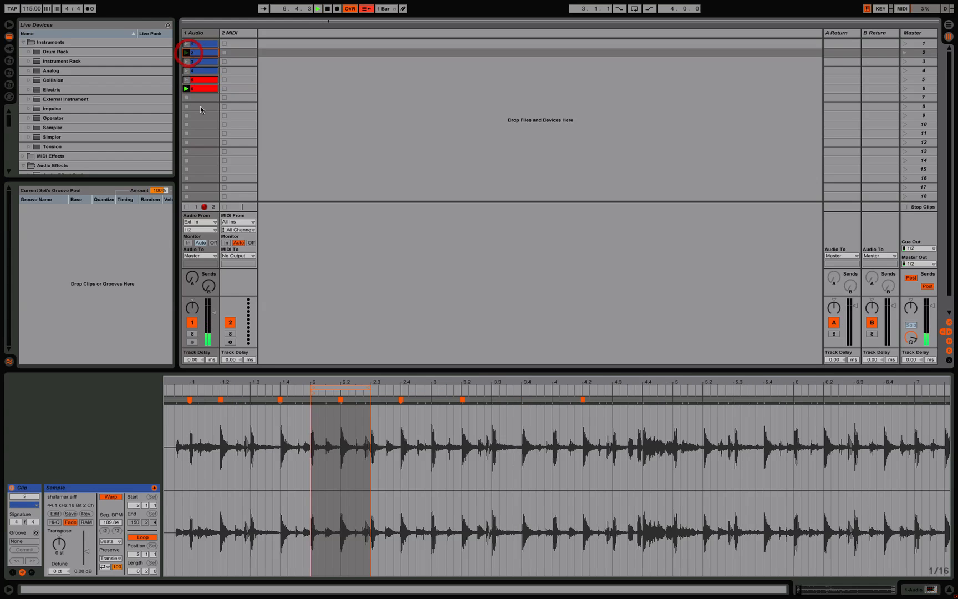
left_click(187, 90)
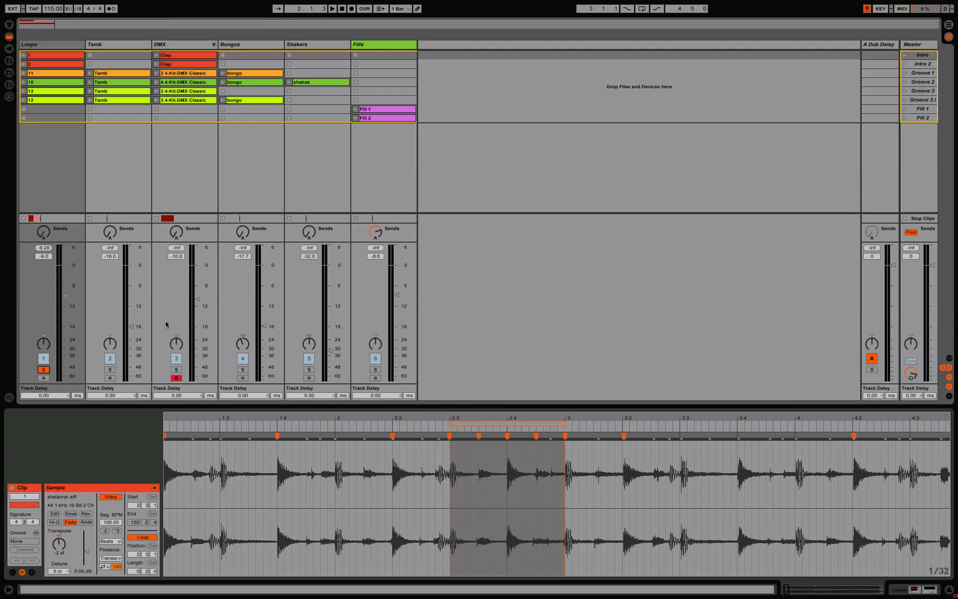
Step: Examine the loop regions, warp markers and transposition of the clips in the Loops track, ending on clip 1
left_click(39, 64)
left_click(40, 73)
left_click(40, 82)
left_click(41, 91)
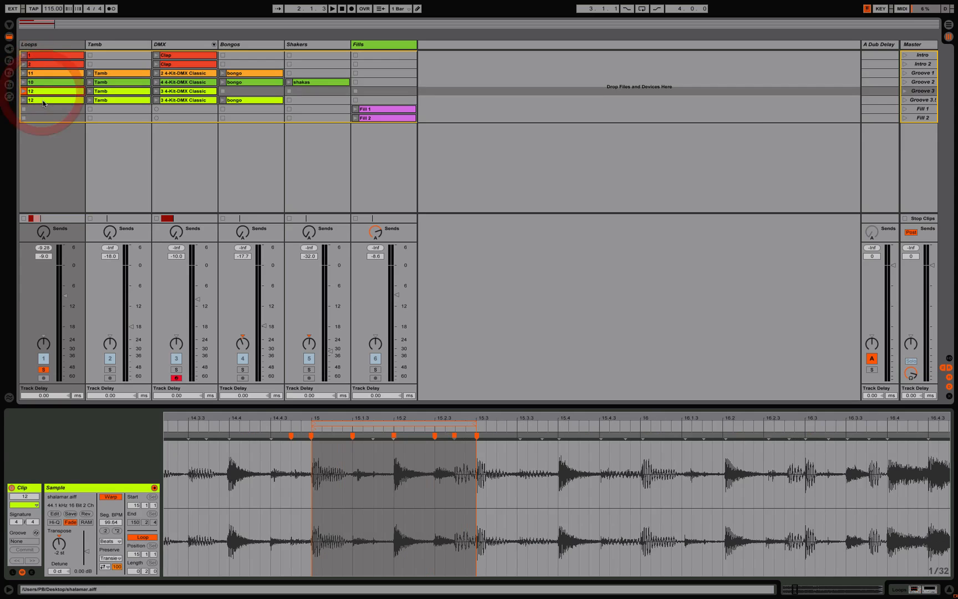
left_click(42, 100)
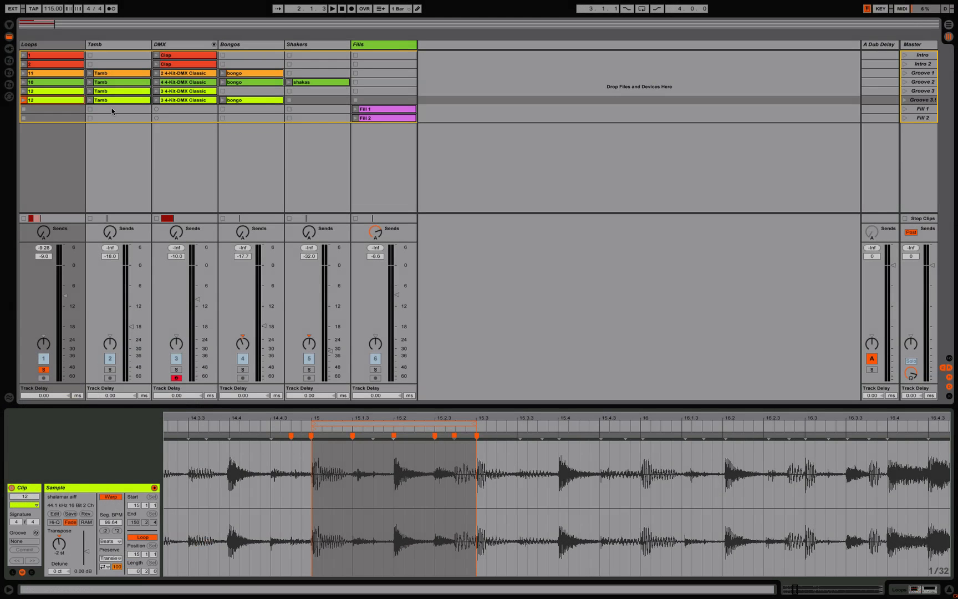
left_click(68, 55)
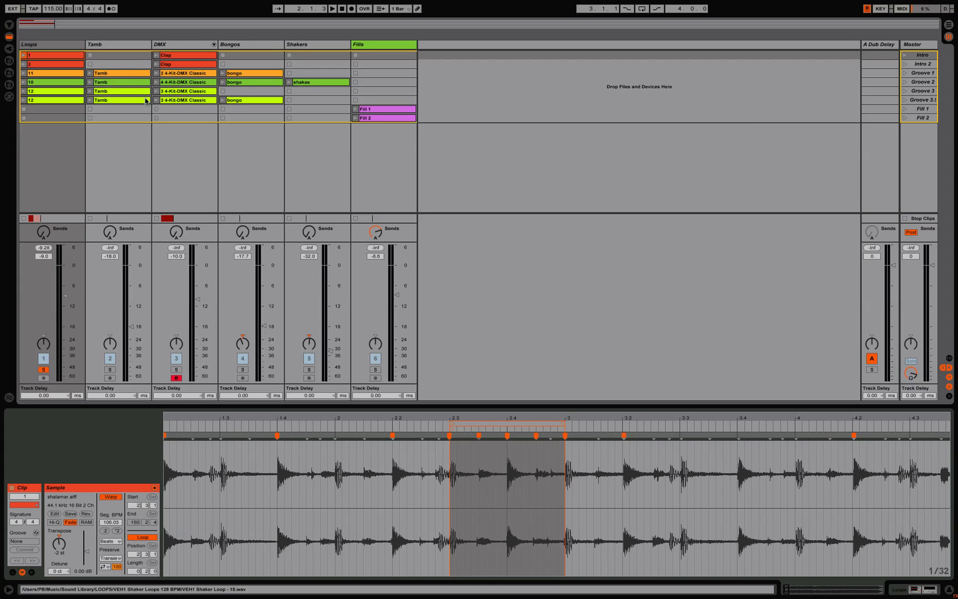
Step: Examine the loop regions of Fill 1 and Fill 2 in the Fills track, and return to clip 1
left_click(383, 111)
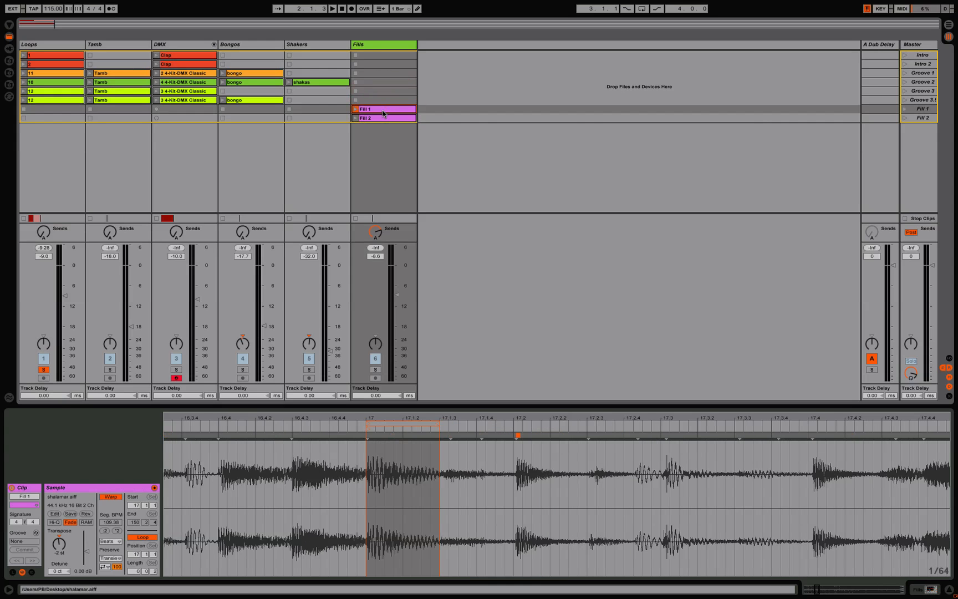
left_click(379, 119)
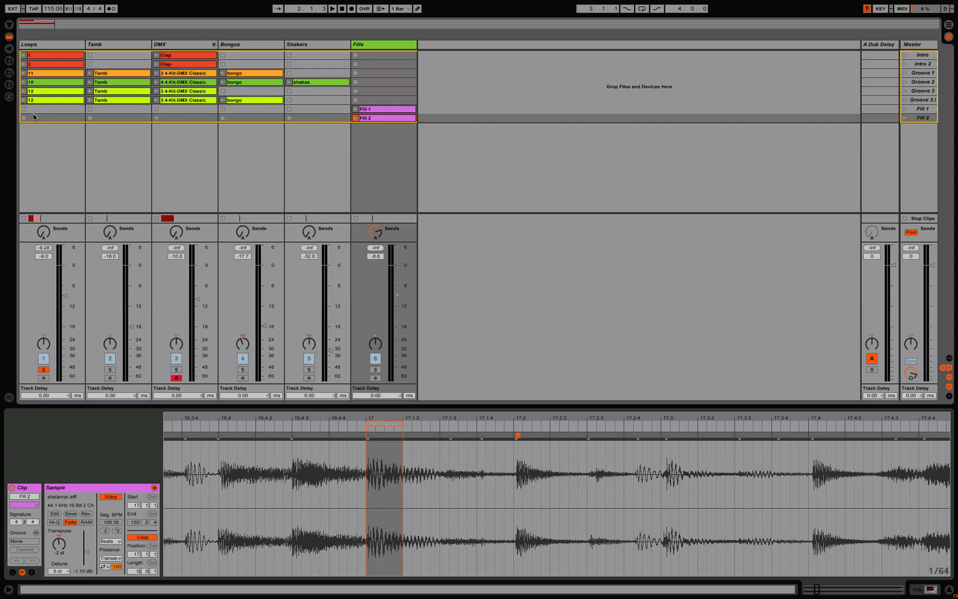
left_click(46, 56)
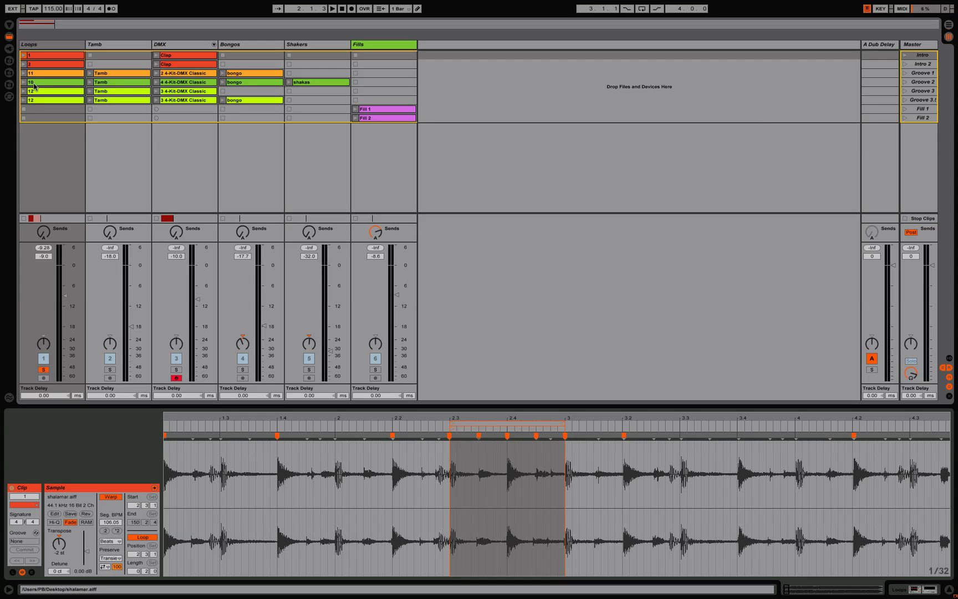
Step: Play the Loops track's clips from 1 through 2, 11 and 10 to both clips 12, alternating between neighbouring loops to compare them
left_click(24, 56)
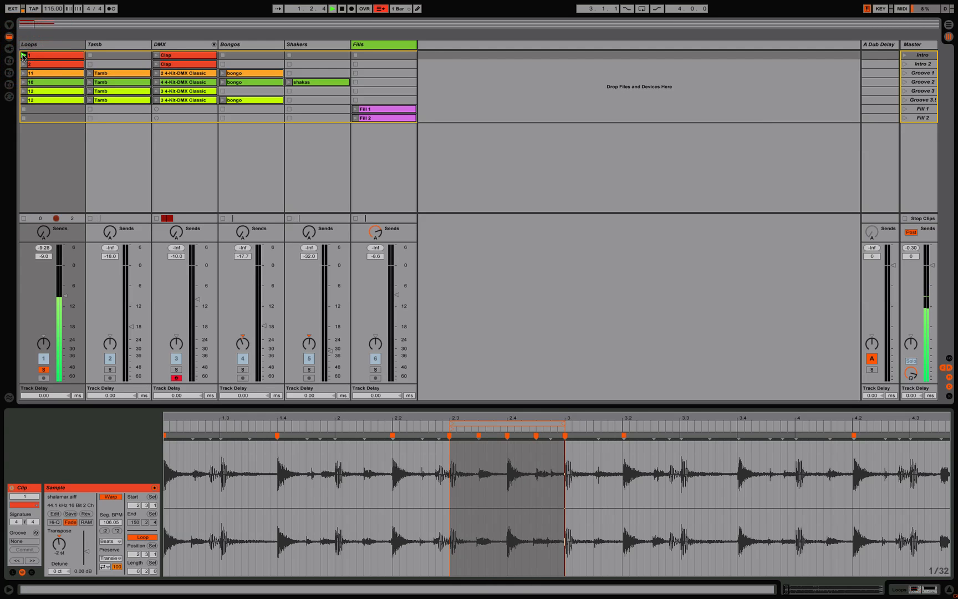
left_click(23, 64)
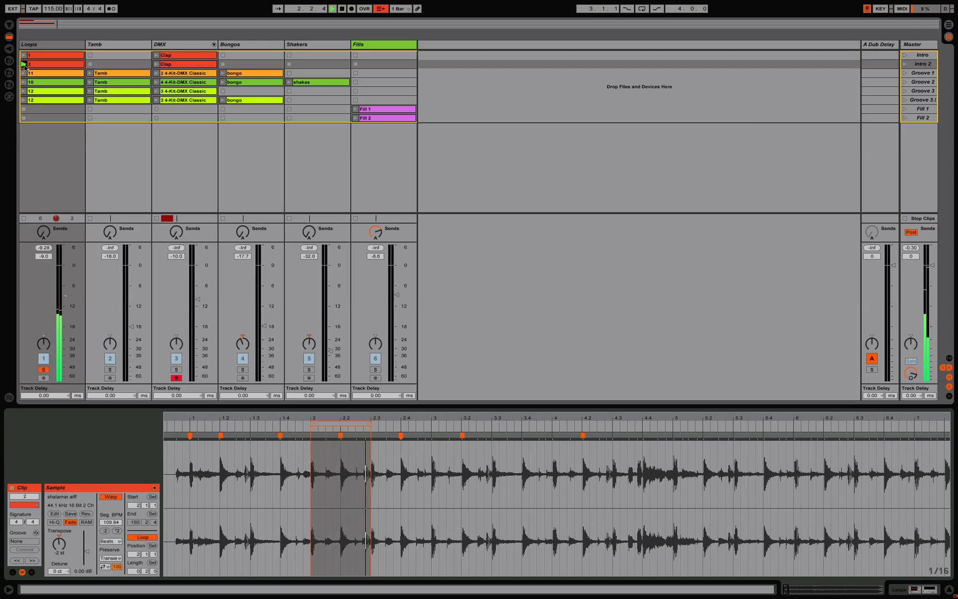
left_click(24, 73)
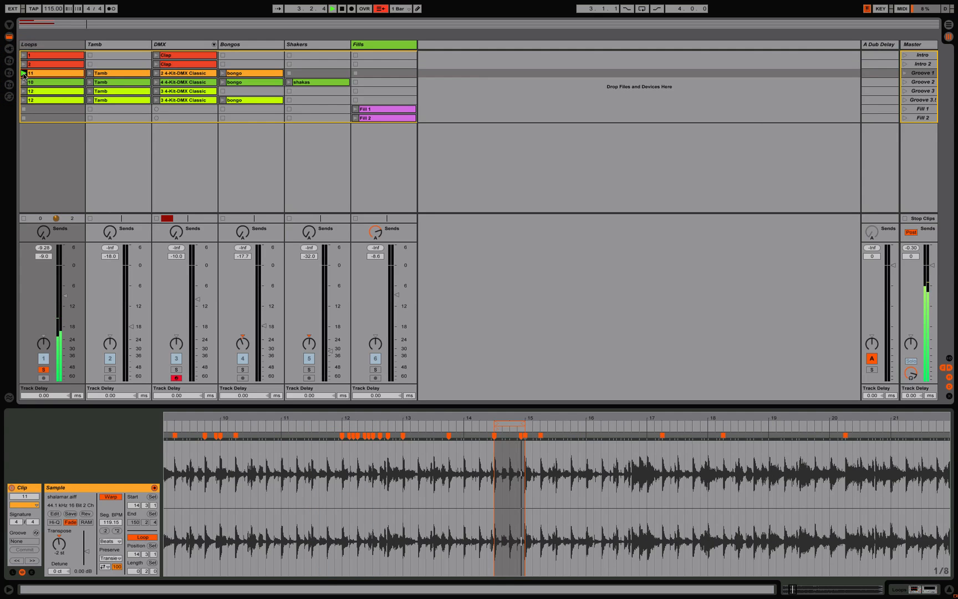
left_click(23, 65)
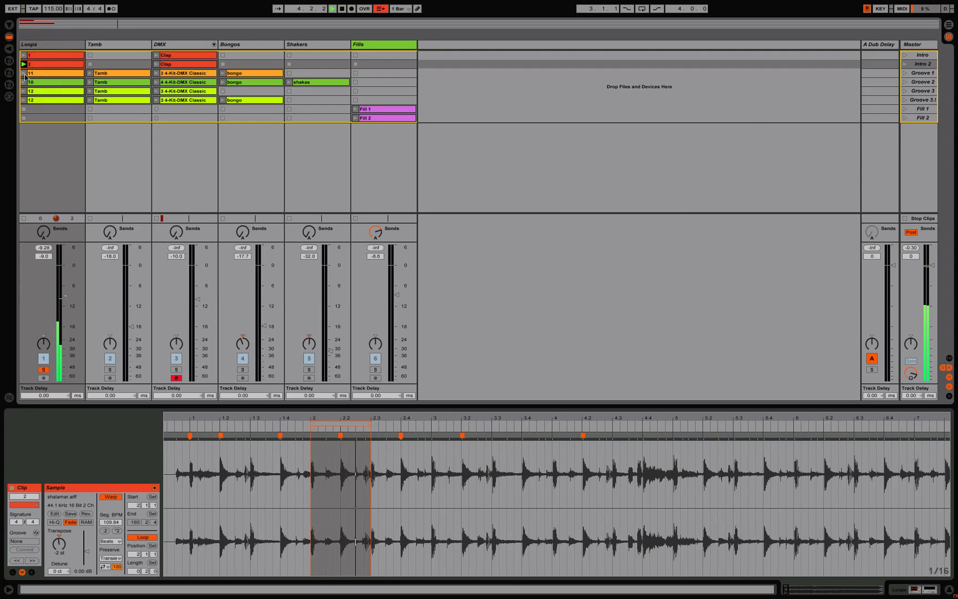
left_click(24, 74)
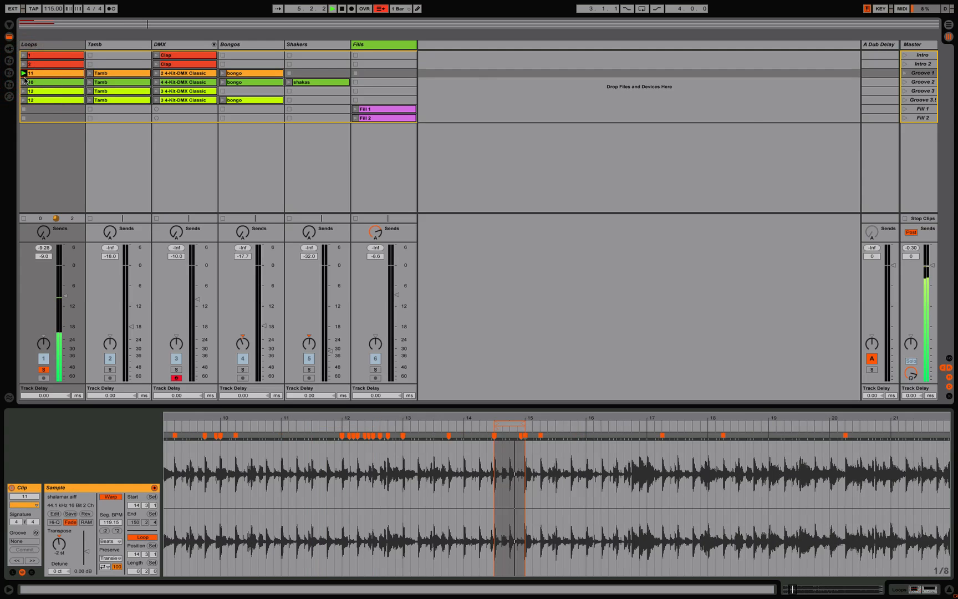
left_click(24, 83)
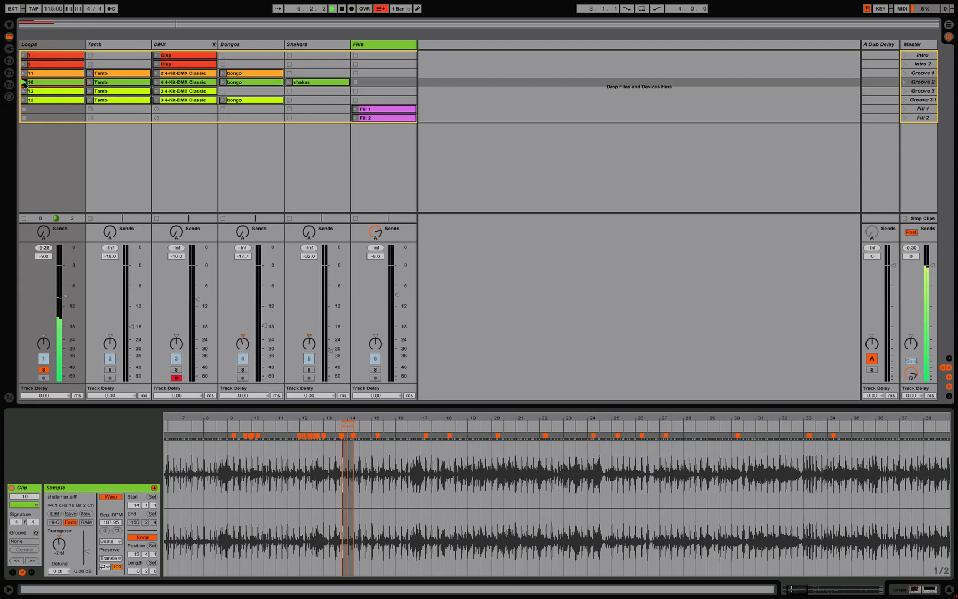
left_click(24, 73)
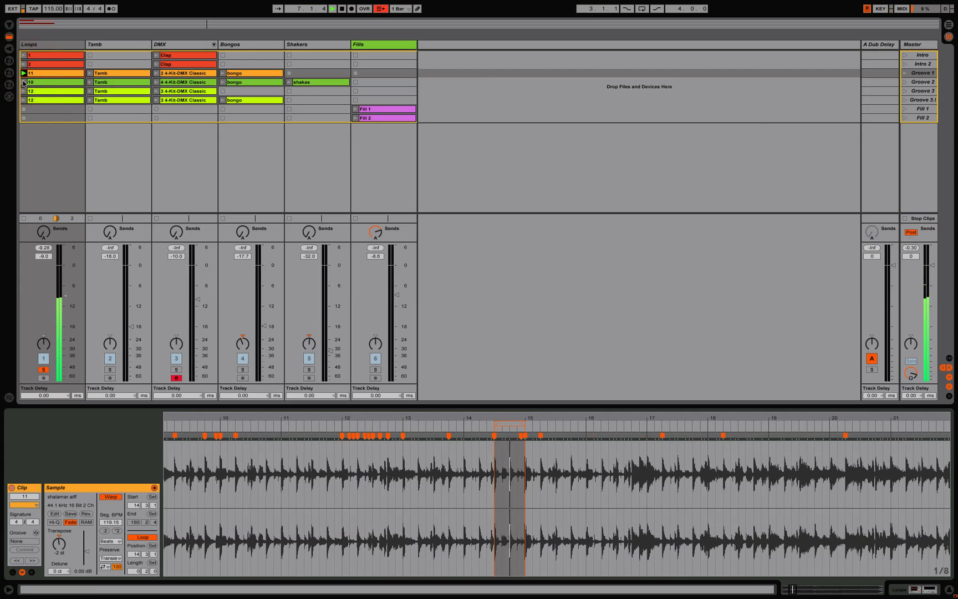
left_click(24, 82)
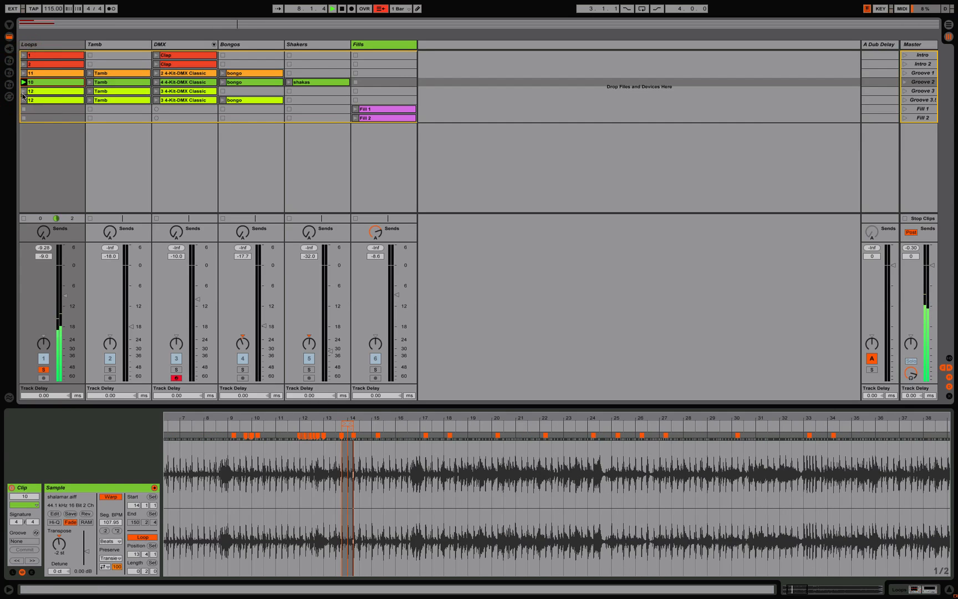
left_click(24, 91)
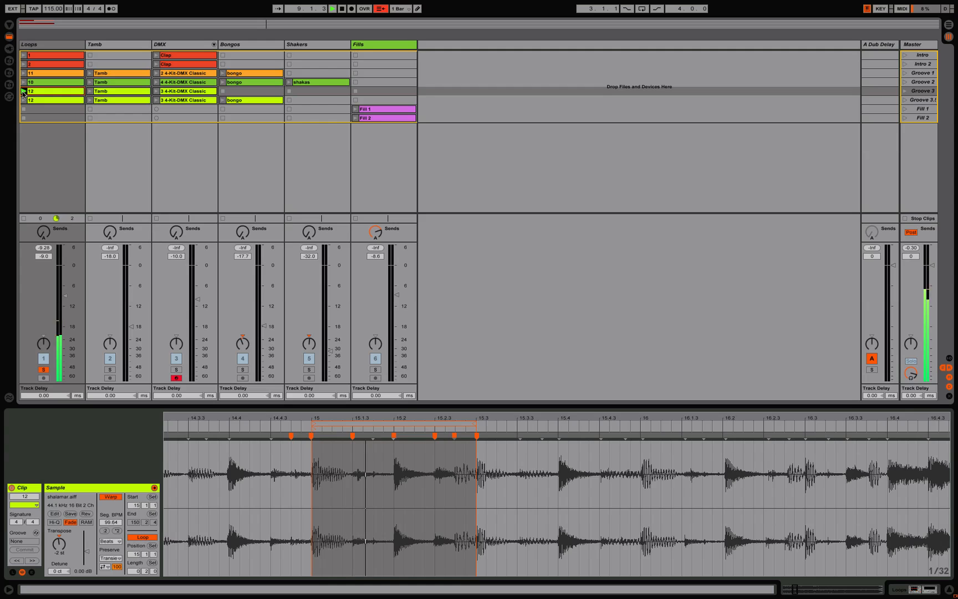
left_click(23, 100)
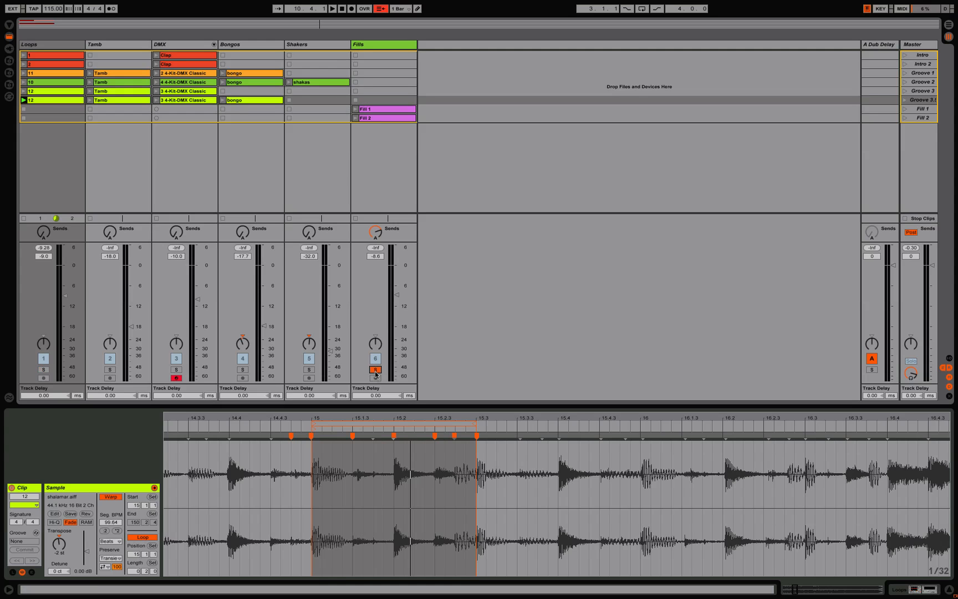
Step: Play Fill 1 and Fill 2, try doubling Fill 2's loop length, restore its short loop and show Fill 1 again
left_click(356, 109)
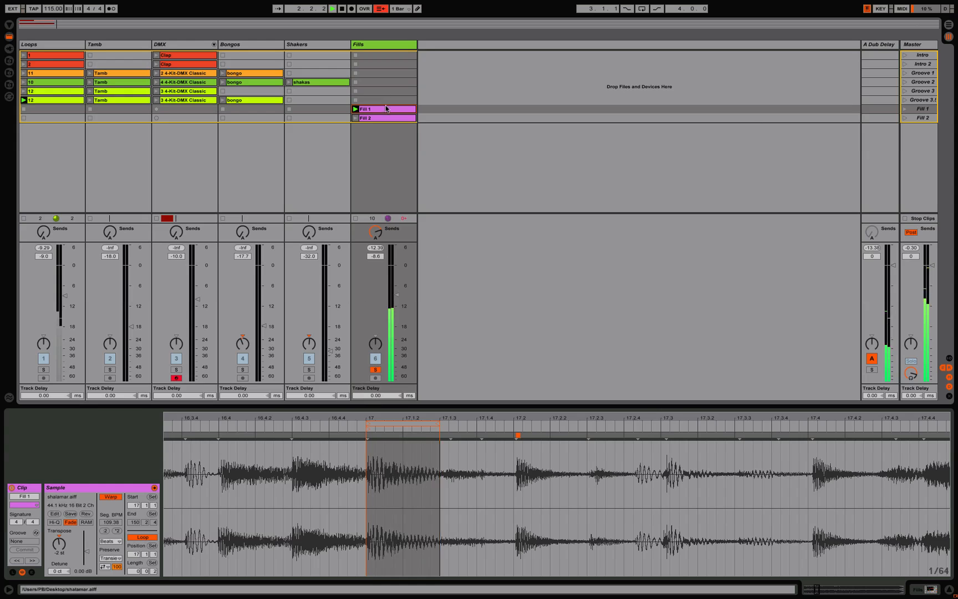
left_click(356, 118)
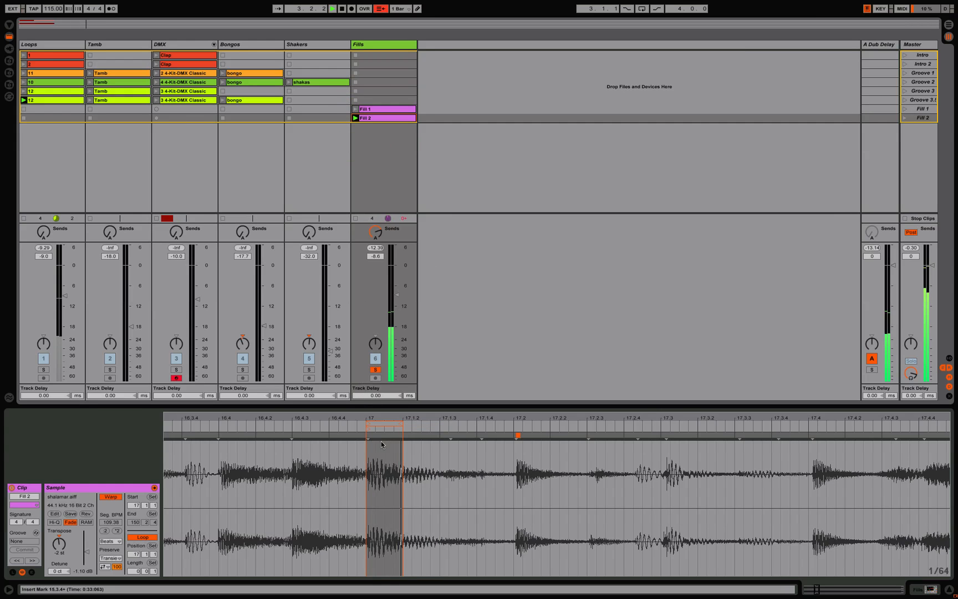
left_click_drag(401, 424, 438, 424)
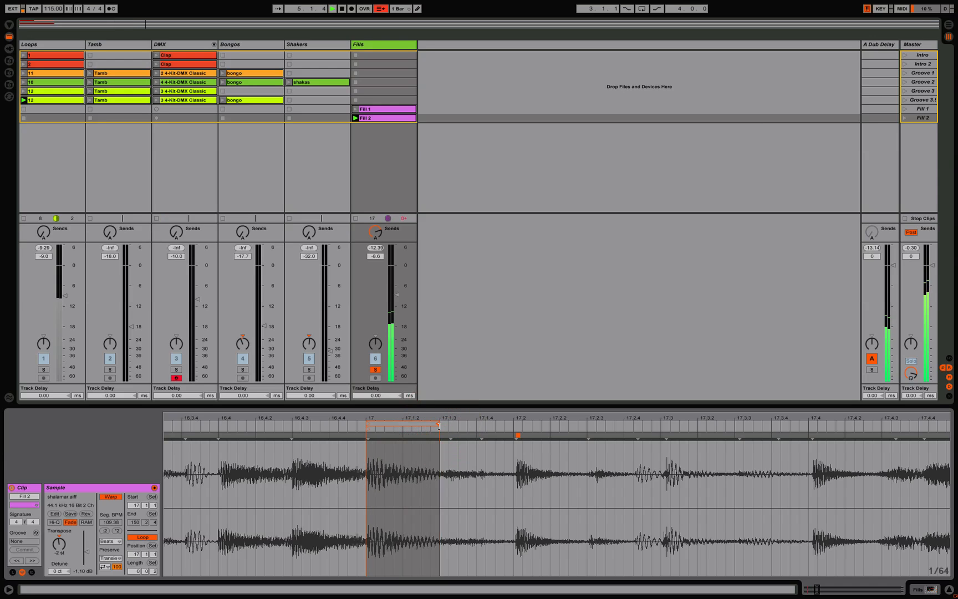
left_click_drag(439, 425, 401, 424)
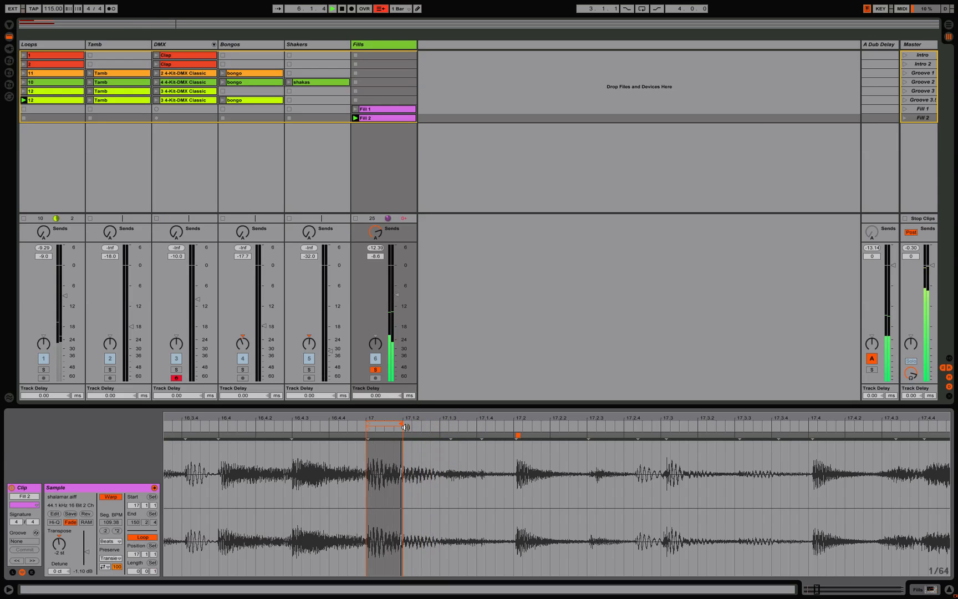
left_click(393, 109)
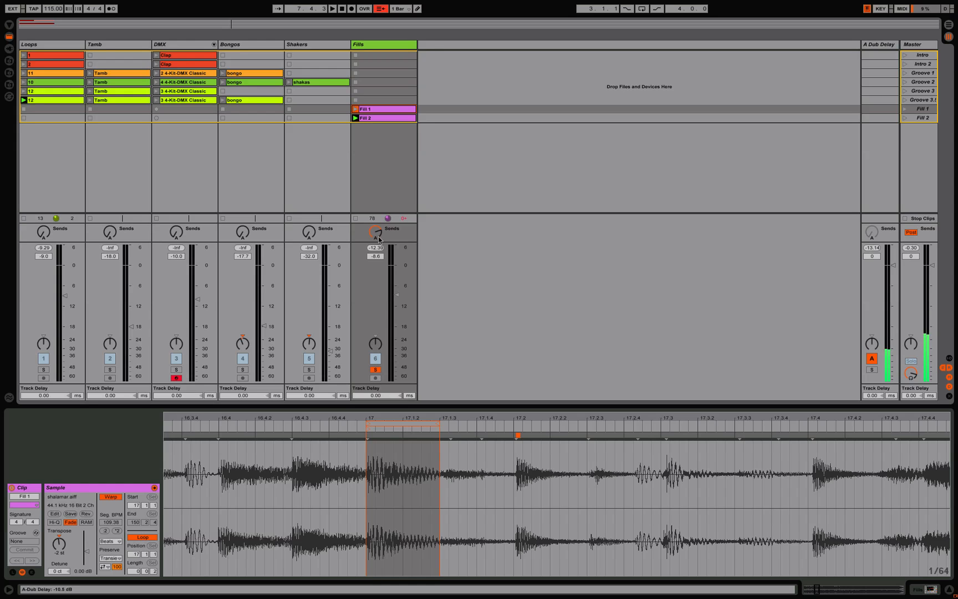
Step: Unfold the DMX track's drum chains to examine them, fold them again and unsolo the Fills track
left_click(213, 45)
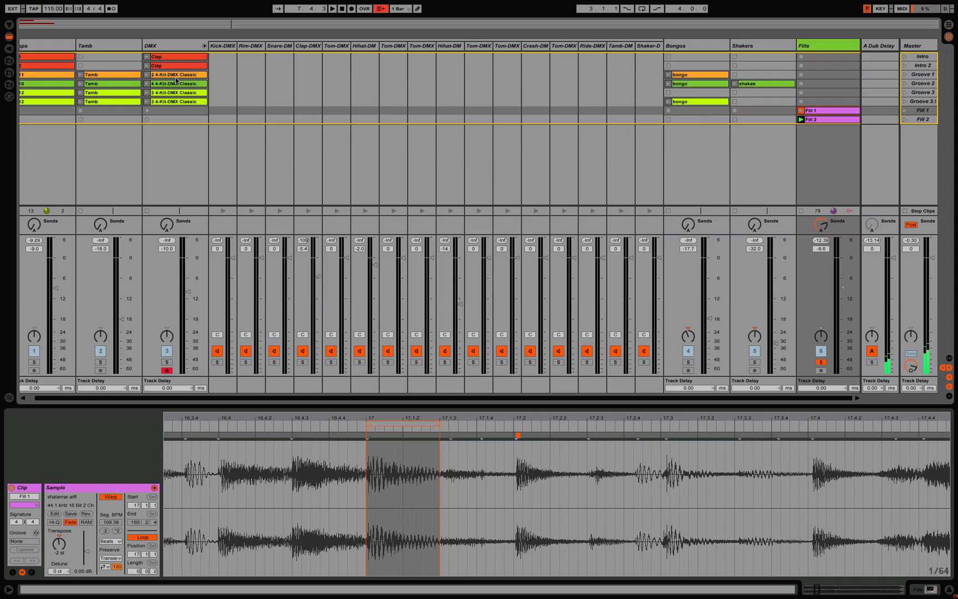
left_click(204, 46)
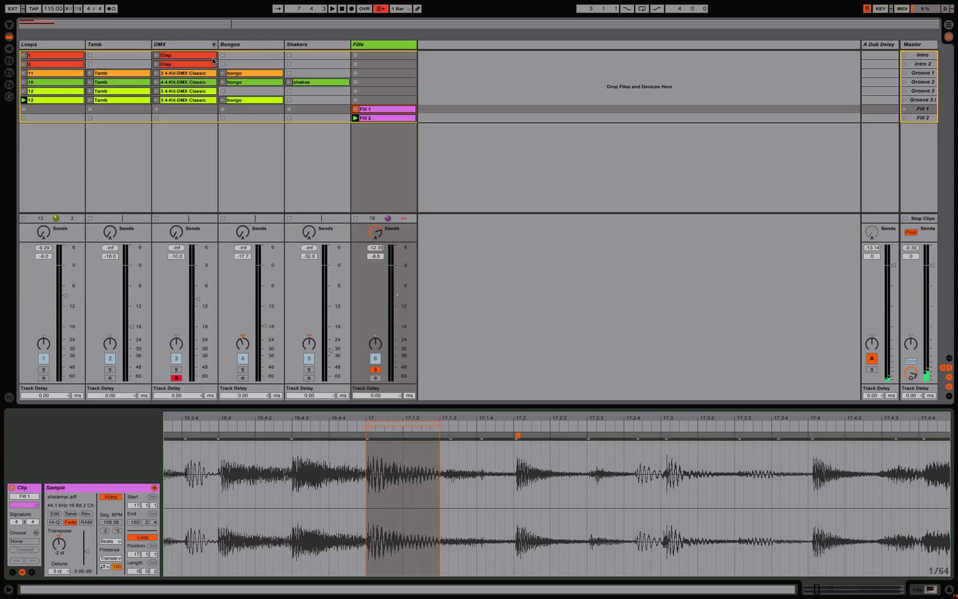
left_click(377, 370)
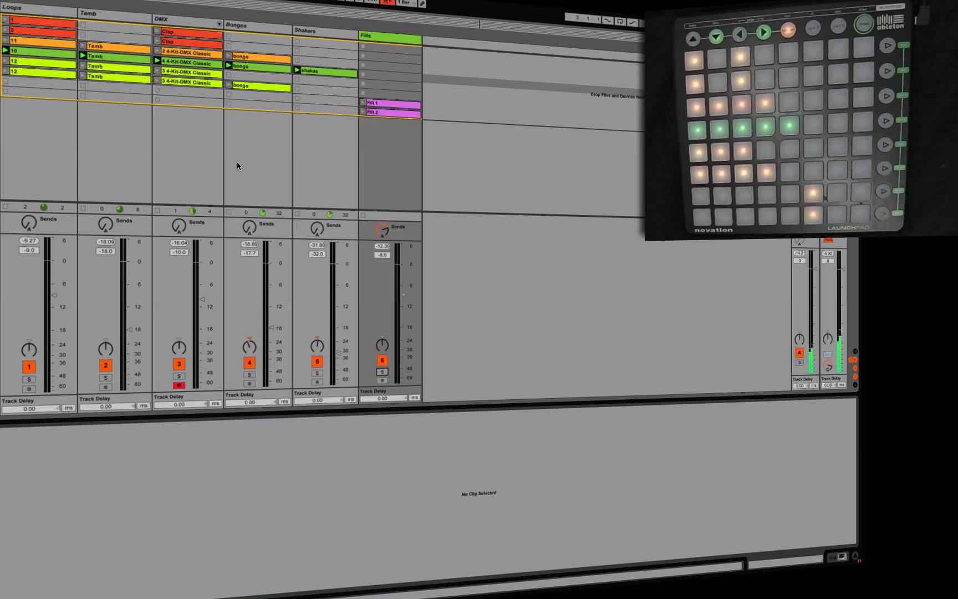
Step: Show the Loops track's devices and set the global launch quantization to 1/4
left_click(3, 9)
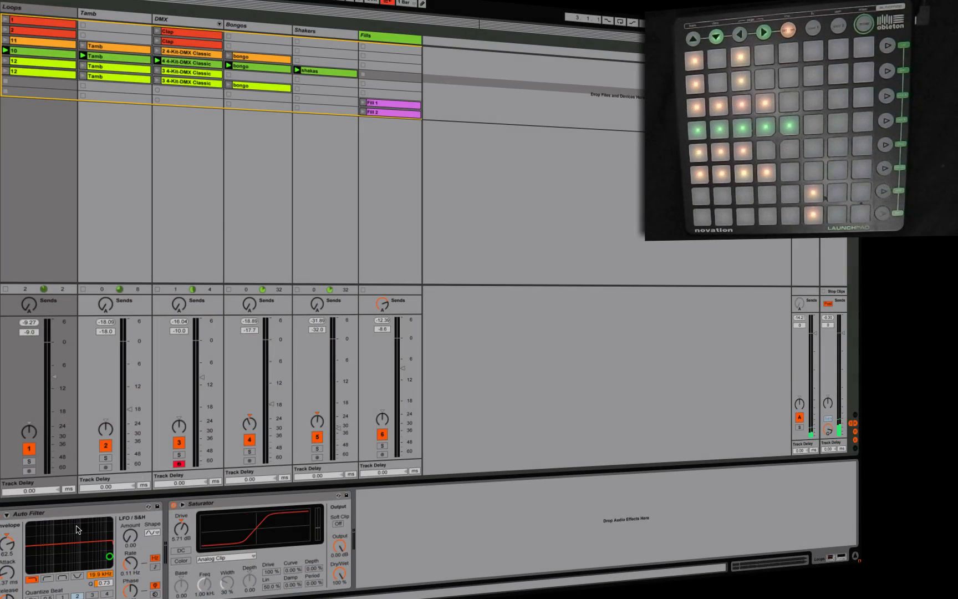
left_click(408, 3)
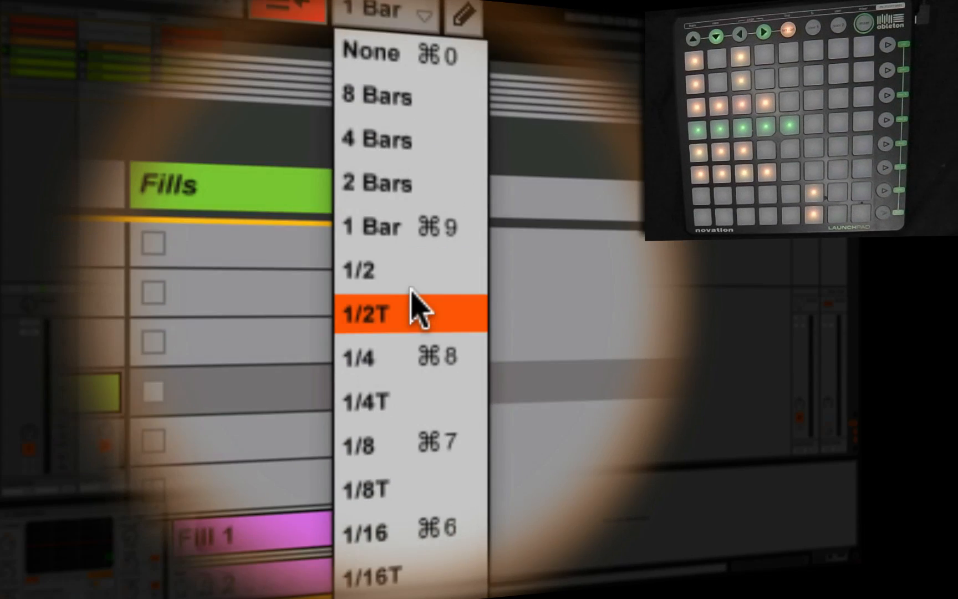
left_click(405, 376)
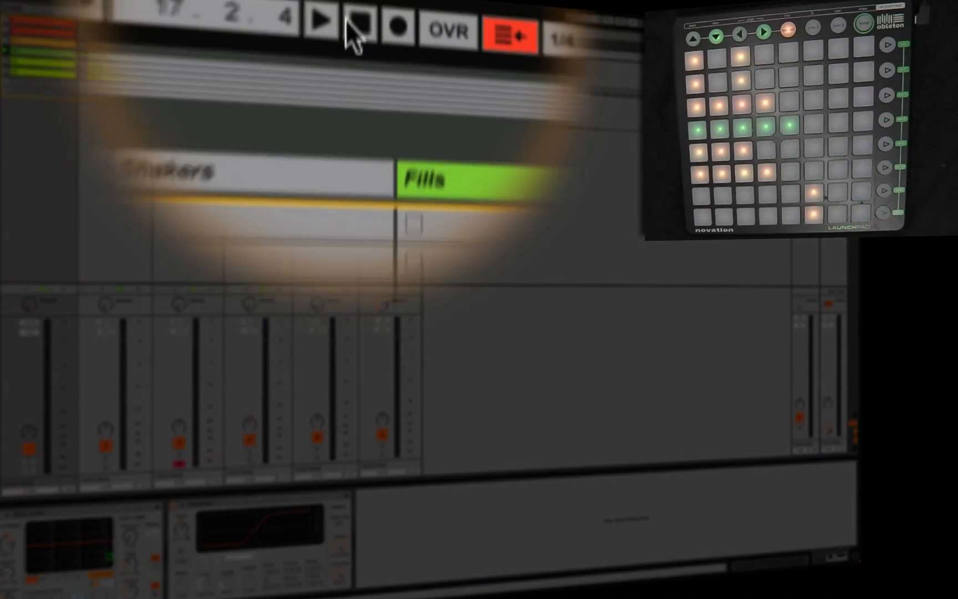
Step: Record the live clip performance into the arrangement and switch to Arrangement View to review the take
left_click(349, 2)
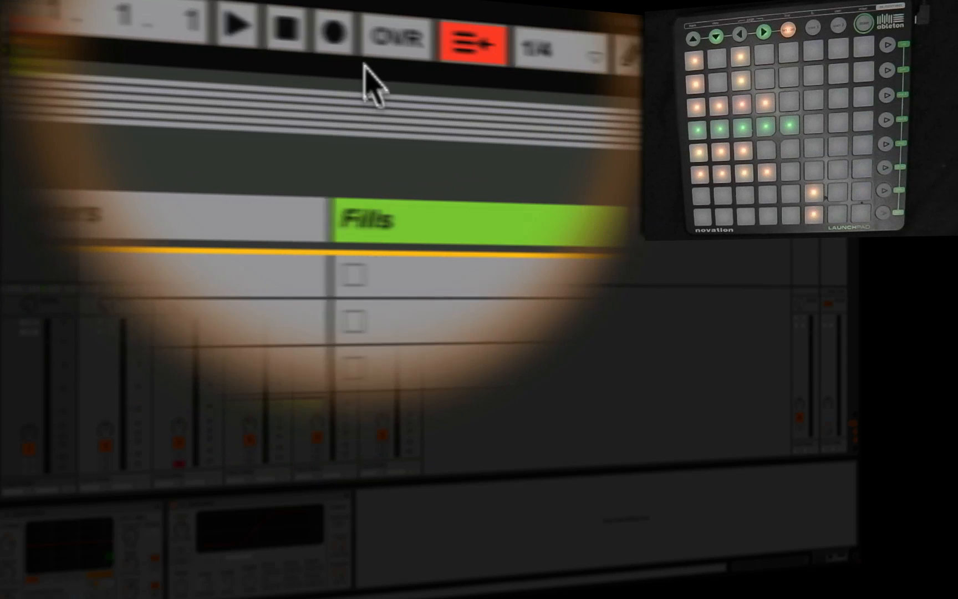
left_click(548, 49)
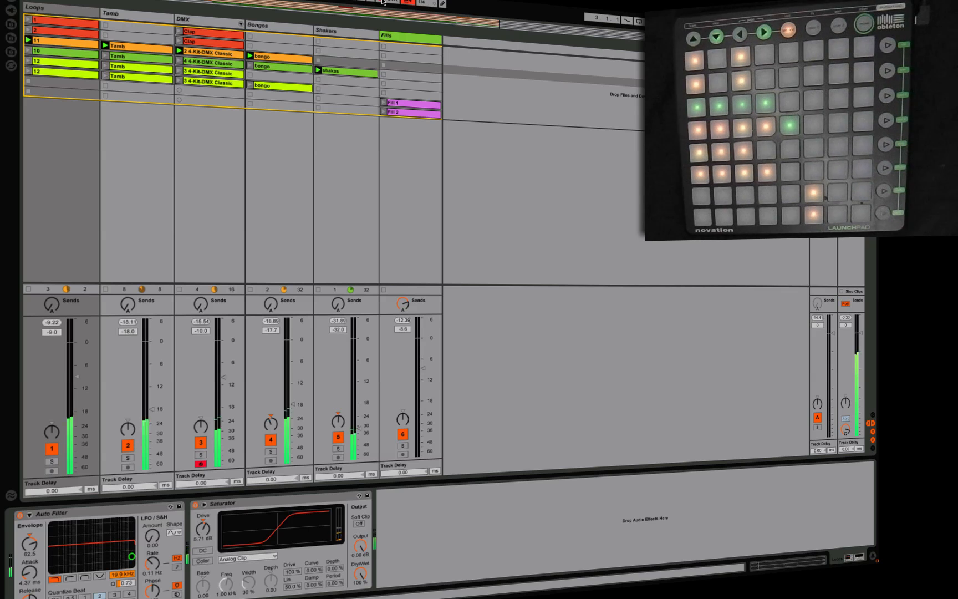
key("Tab")
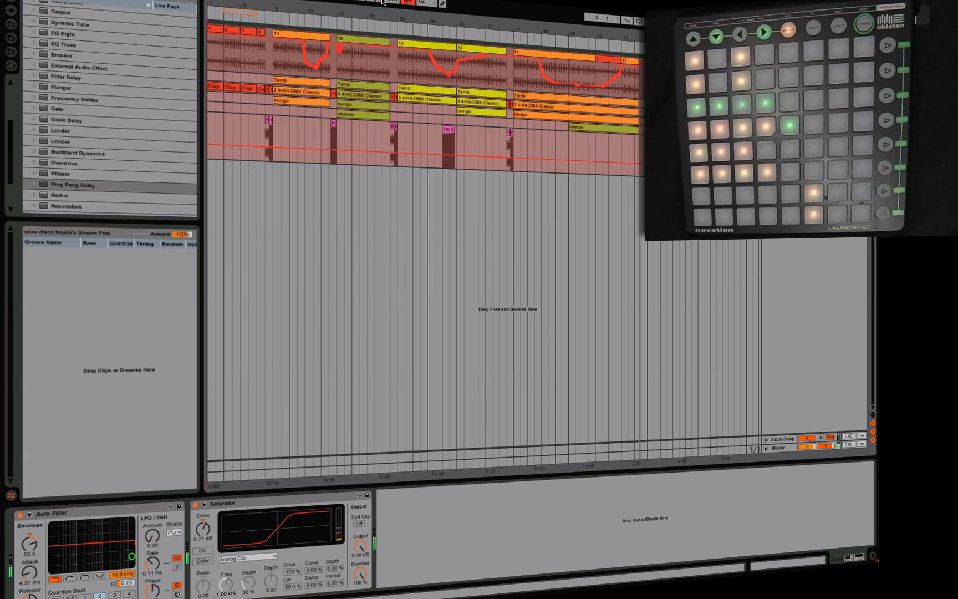